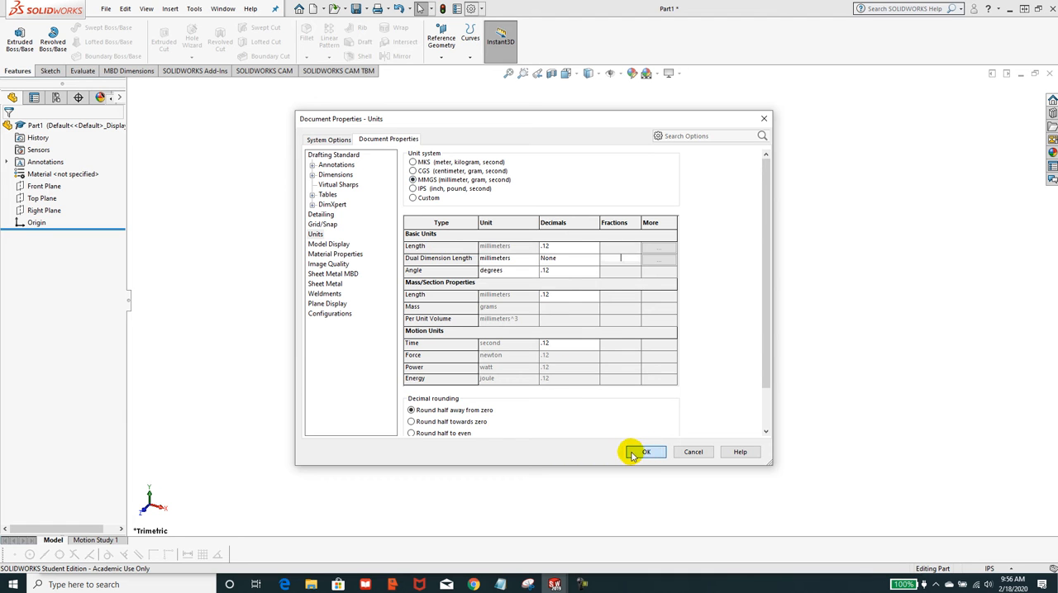
# Confirm MMGS as the document's unit system and consult the Exercise 4-2A PDF drawing for the part's shape and dimensions.
pyautogui.click(631, 455)
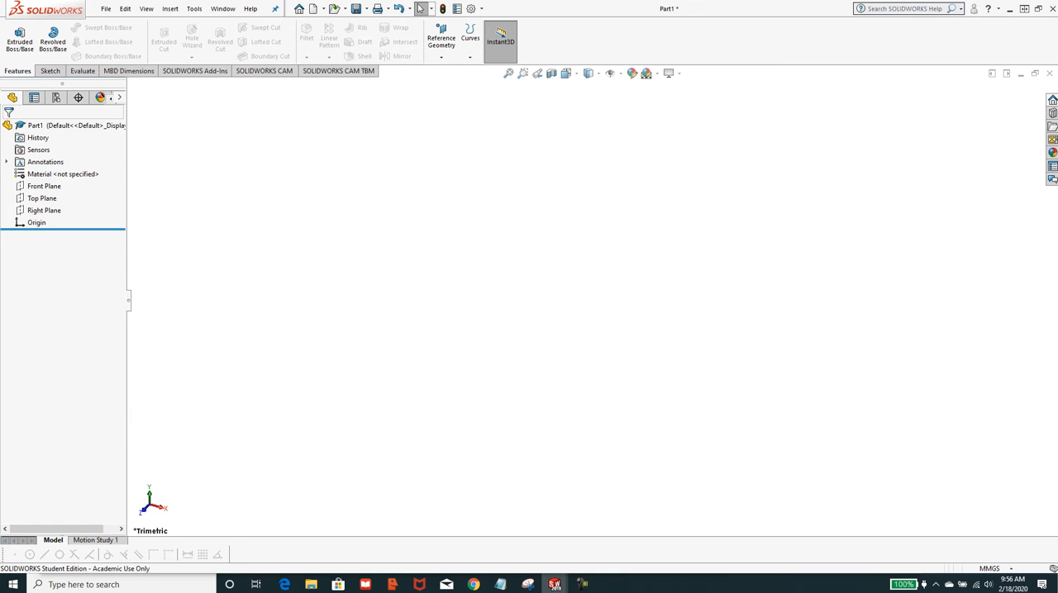
pyautogui.moveTo(1057, 41); pyautogui.dragTo(557, 17)
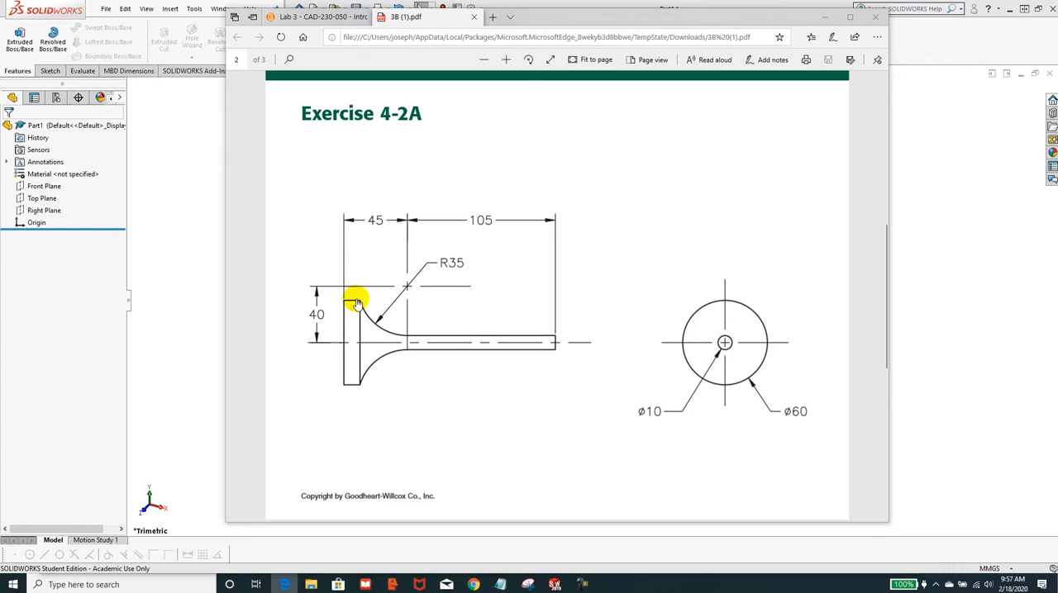
pyautogui.moveTo(543, 18); pyautogui.dragTo(1057, 10)
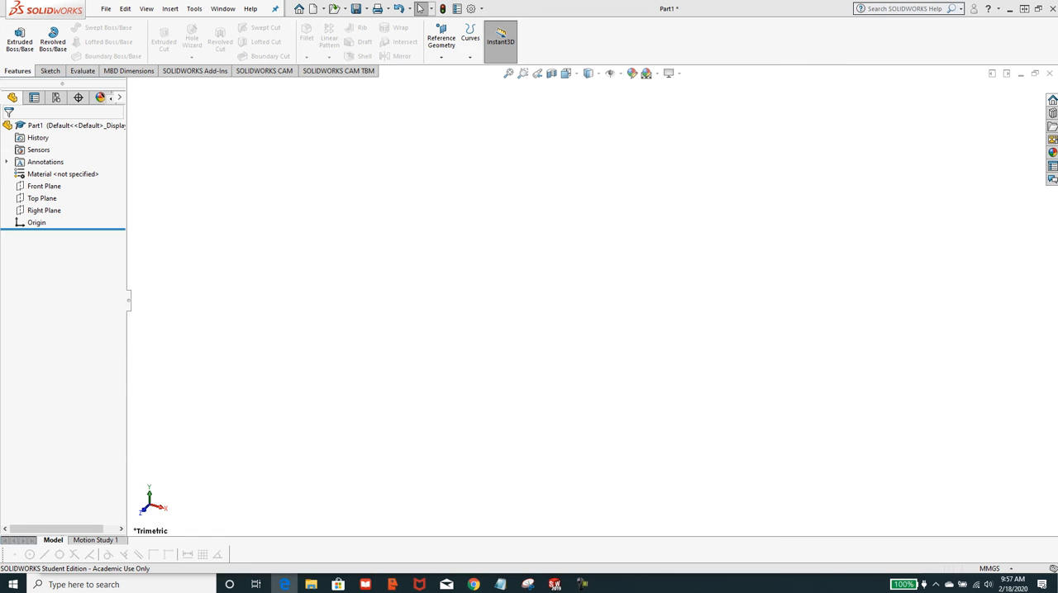
# Start a new sketch on the Front Plane.
pyautogui.click(48, 72)
pyautogui.click(15, 57)
pyautogui.click(32, 70)
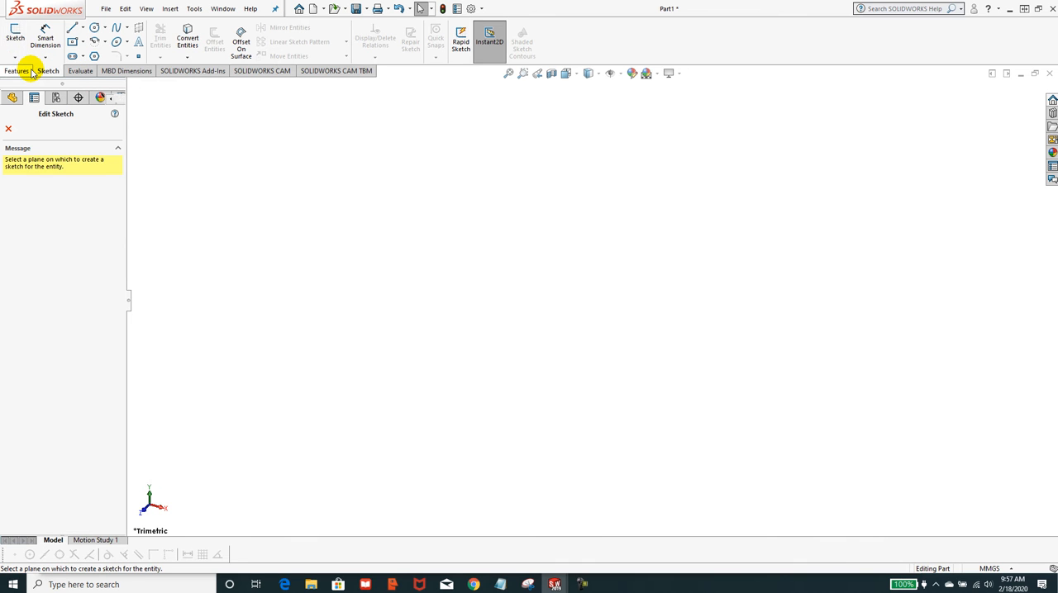
pyautogui.click(467, 169)
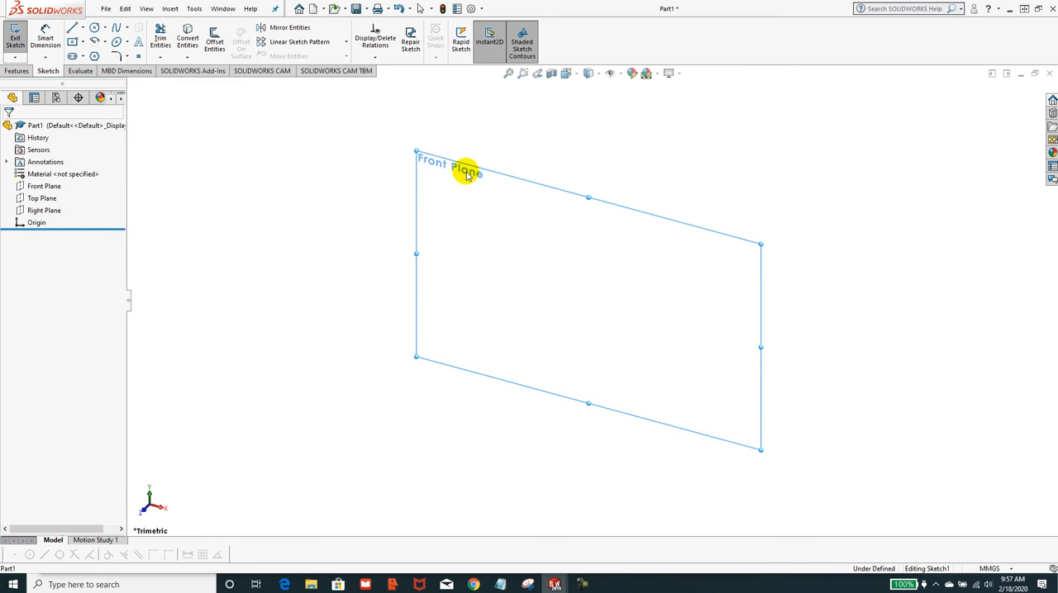
# Sketch a horizontal centerline about 119 mm long from the origin in the negative X direction.
pyautogui.click(82, 29)
pyautogui.click(91, 53)
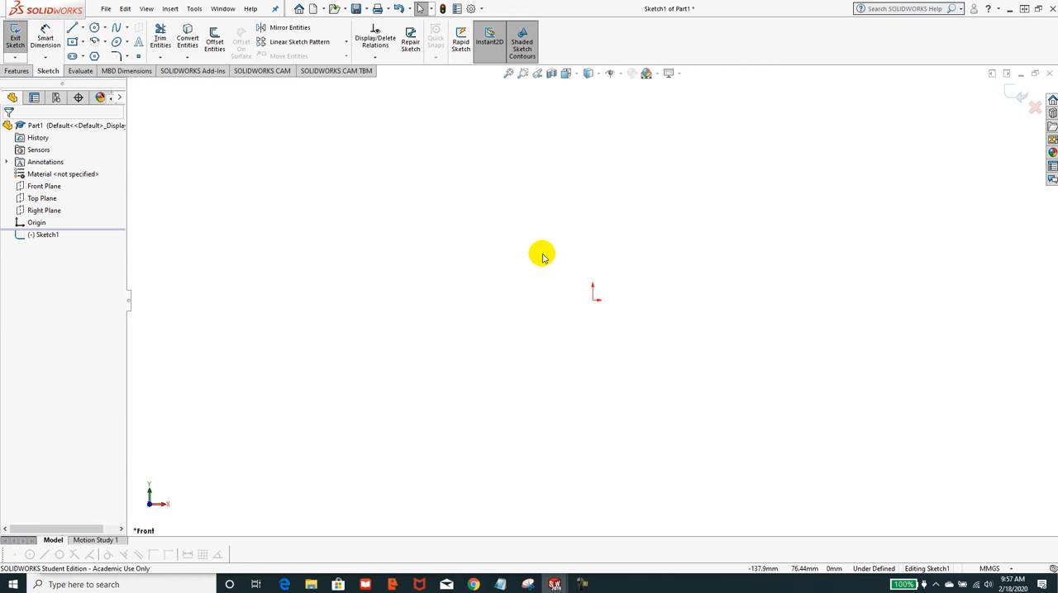
pyautogui.click(593, 300)
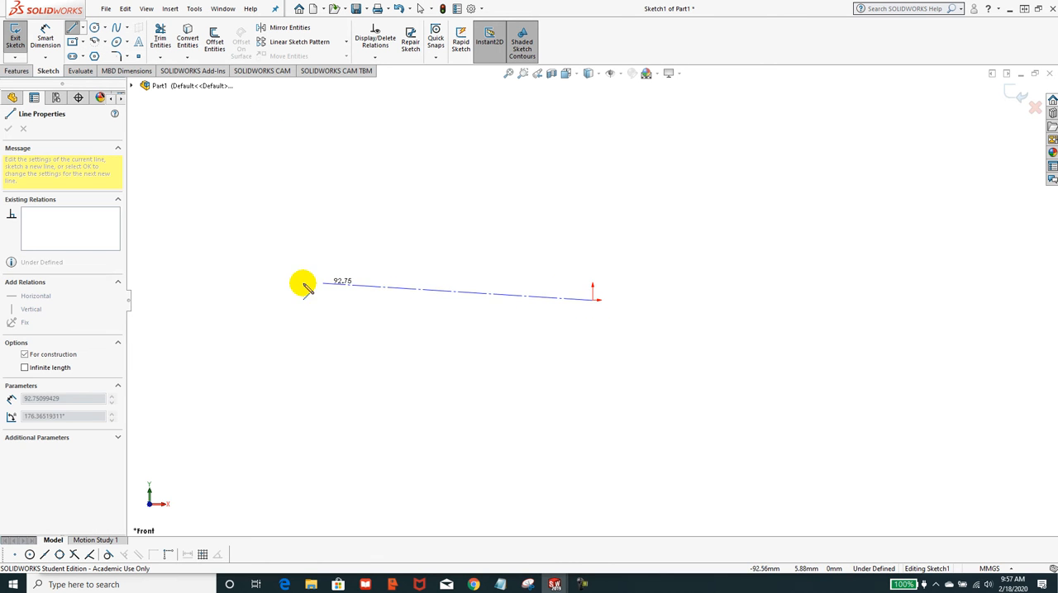
pyautogui.click(247, 301)
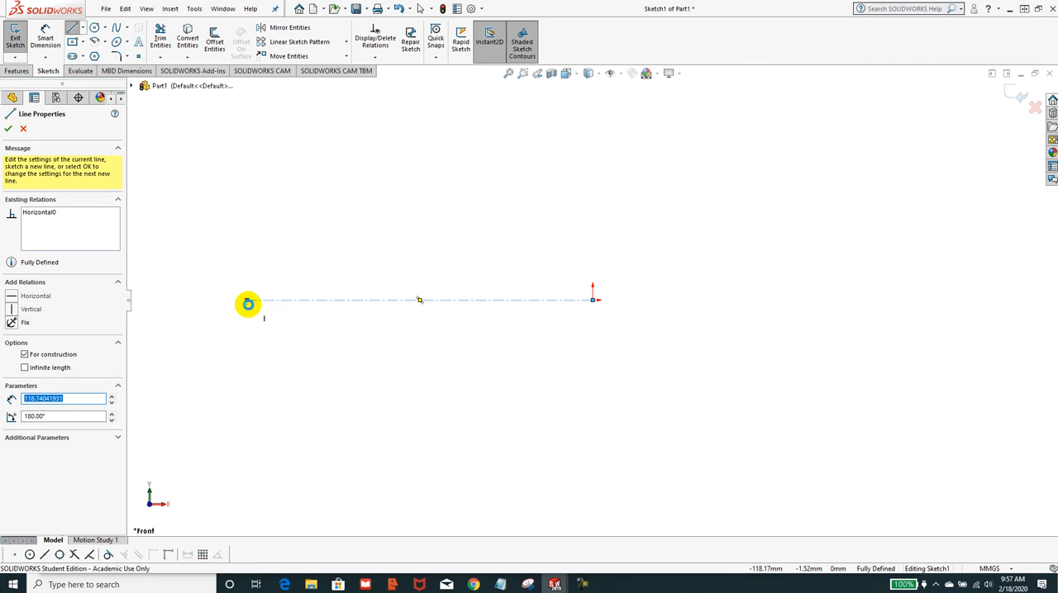
pyautogui.press('Escape')
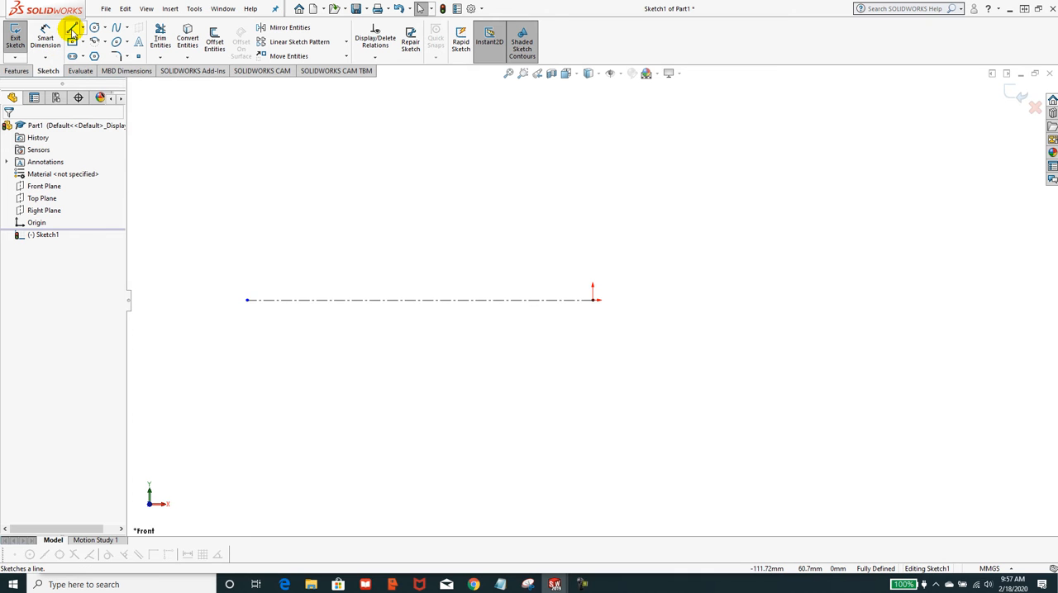
# Sketch a vertical line about 6 mm up from the origin and a horizontal line about 102 mm long in the negative X direction.
pyautogui.click(72, 29)
pyautogui.click(592, 300)
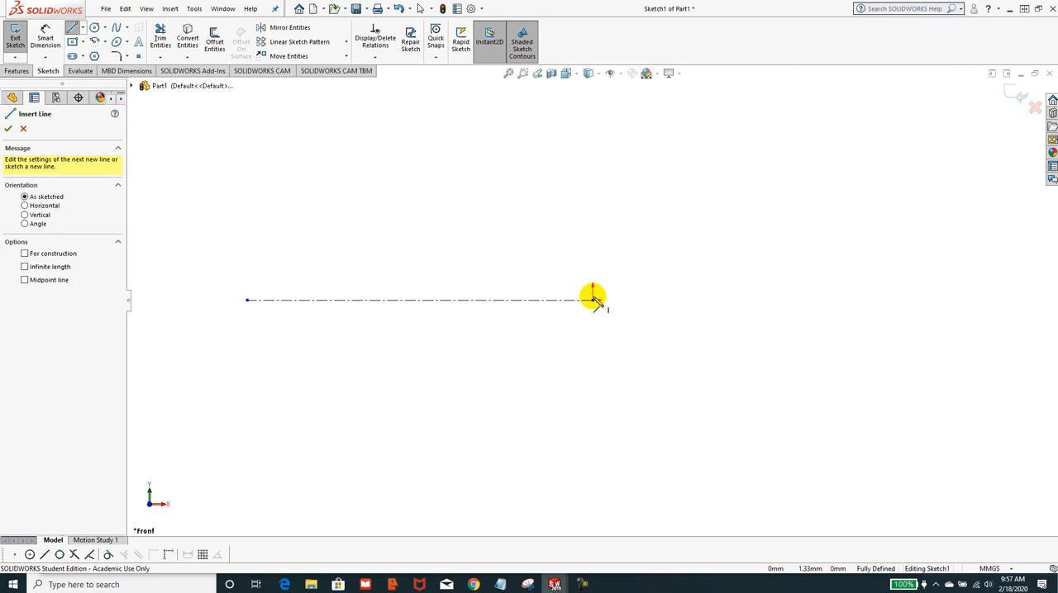
pyautogui.click(579, 283)
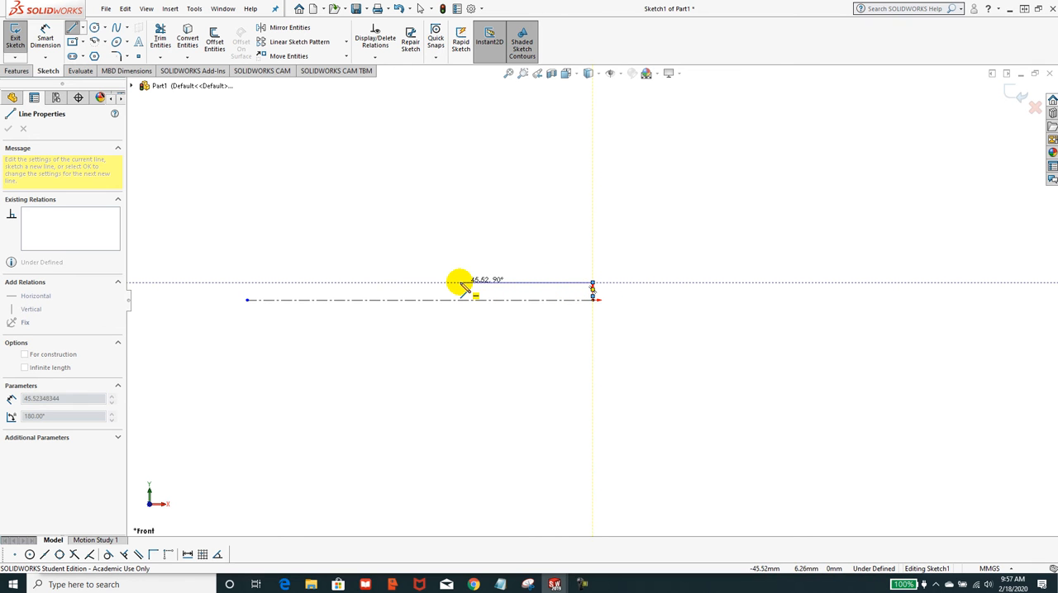
pyautogui.click(296, 284)
pyautogui.press('Escape')
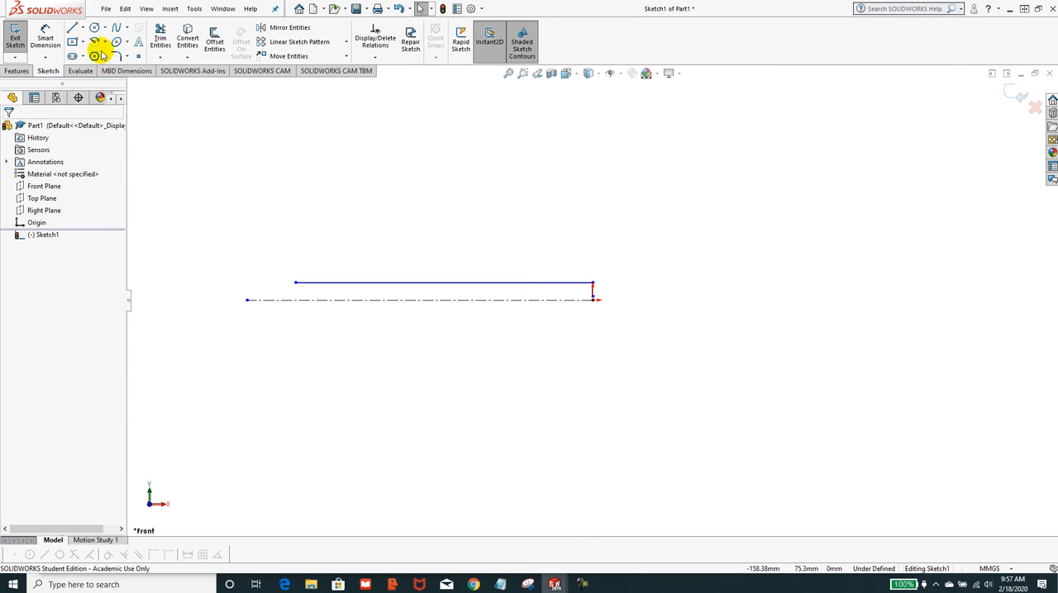
# Sketch a vertical centerline about 47 mm long upward from the free end of the 102 mm horizontal line.
pyautogui.click(82, 28)
pyautogui.click(95, 55)
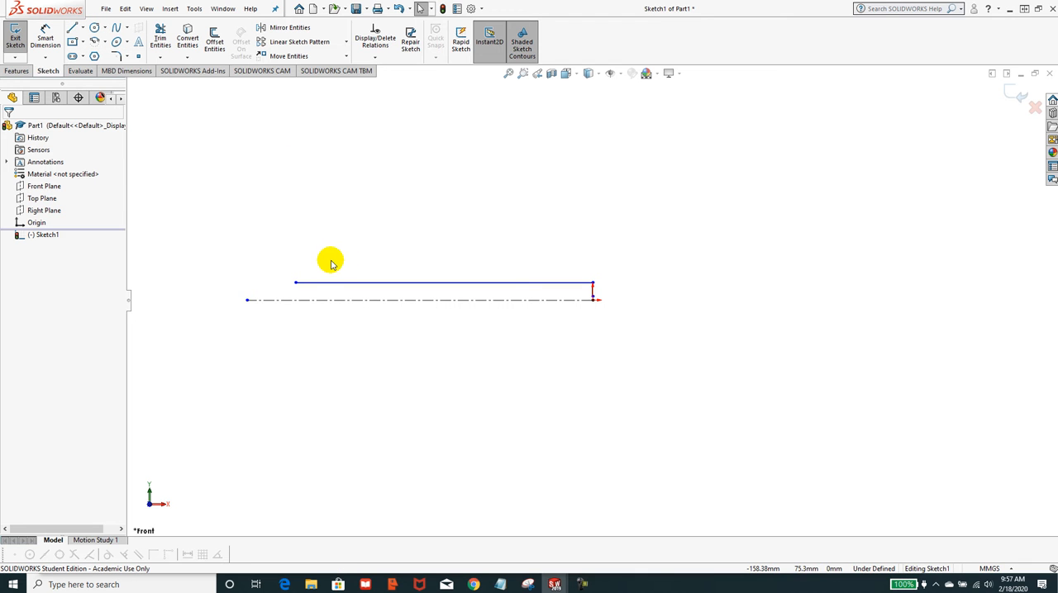
pyautogui.click(296, 284)
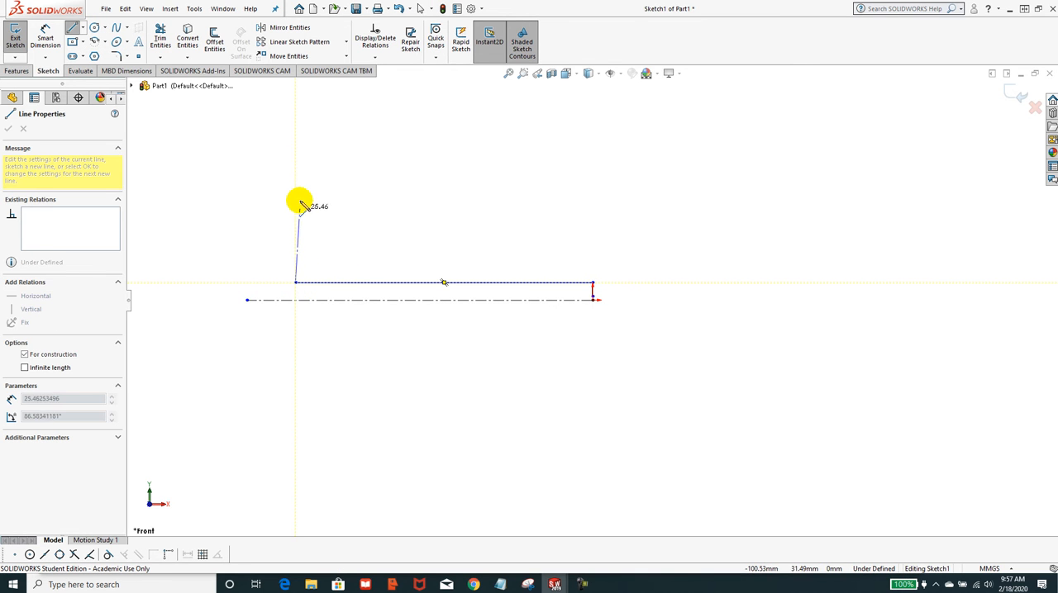
pyautogui.click(295, 146)
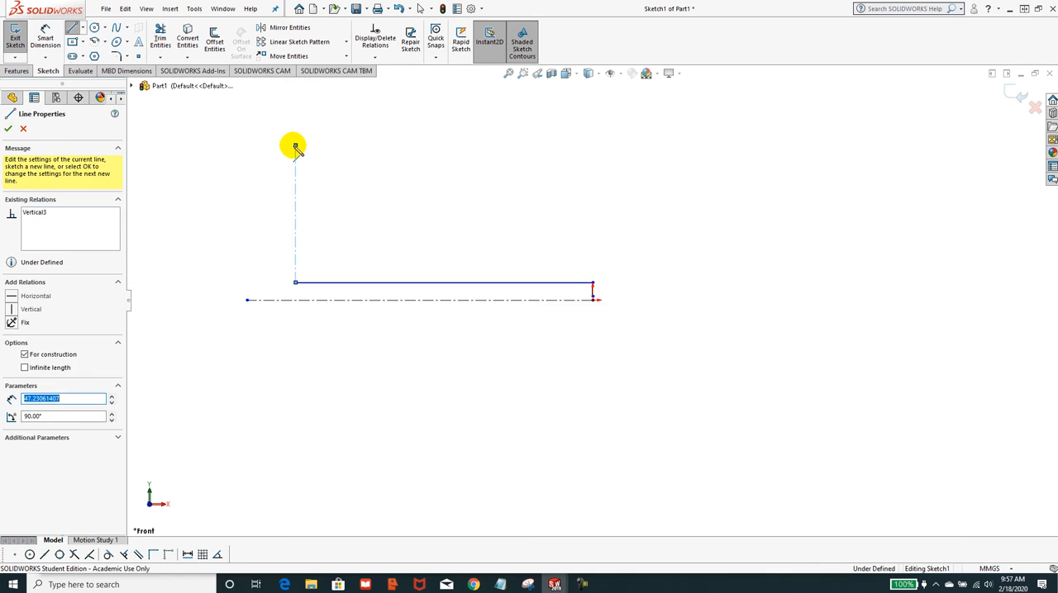
pyautogui.press('Escape')
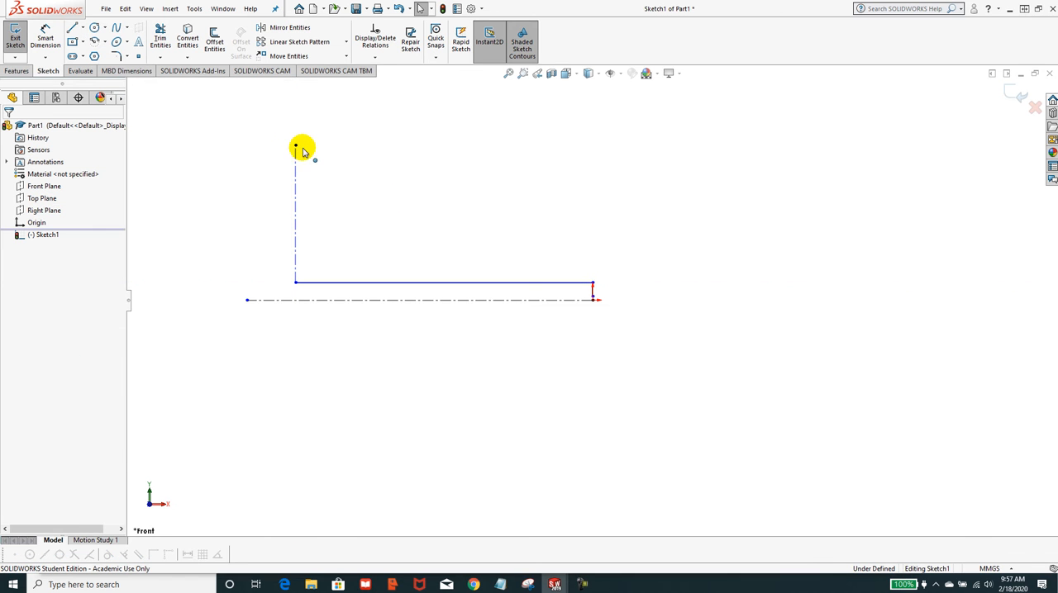
# Sketch a vertical line about 40 mm up from the horizontal centerline's free end and a short horizontal line about 6 mm toward the vertical centerline.
pyautogui.click(93, 28)
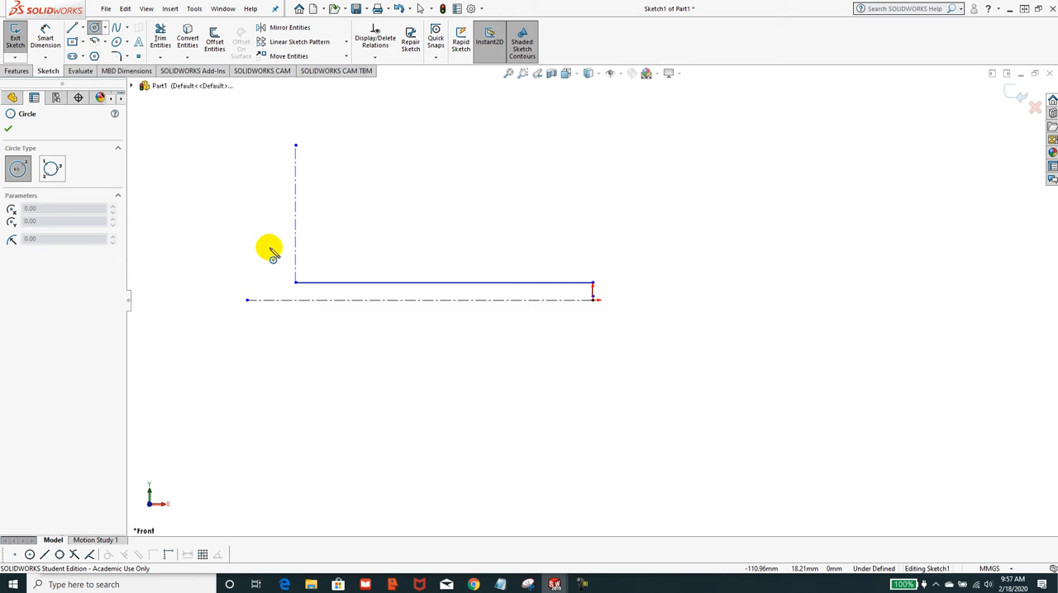
pyautogui.click(71, 30)
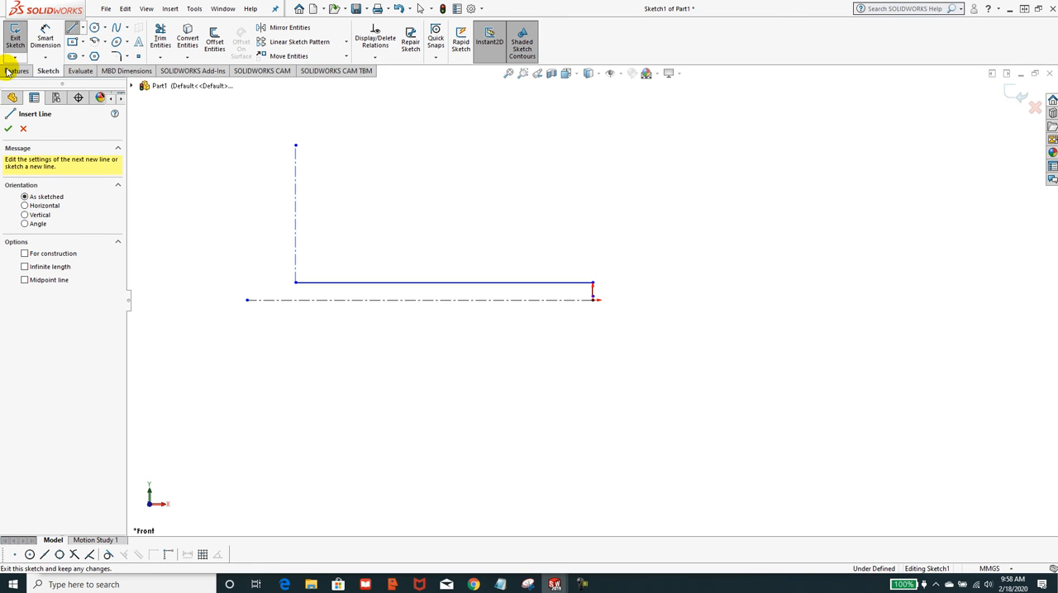
pyautogui.click(247, 300)
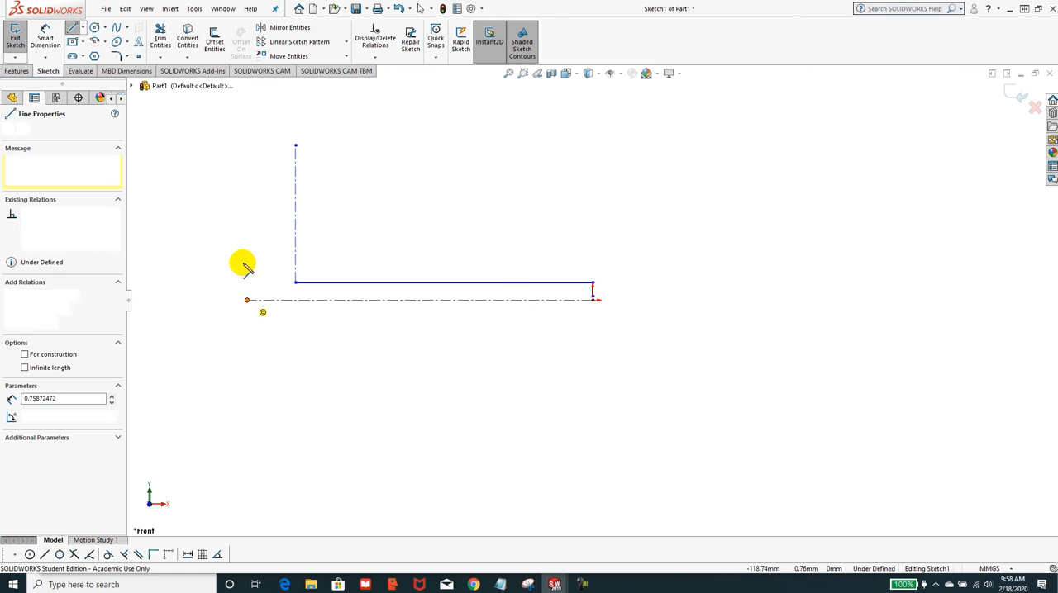
pyautogui.click(247, 183)
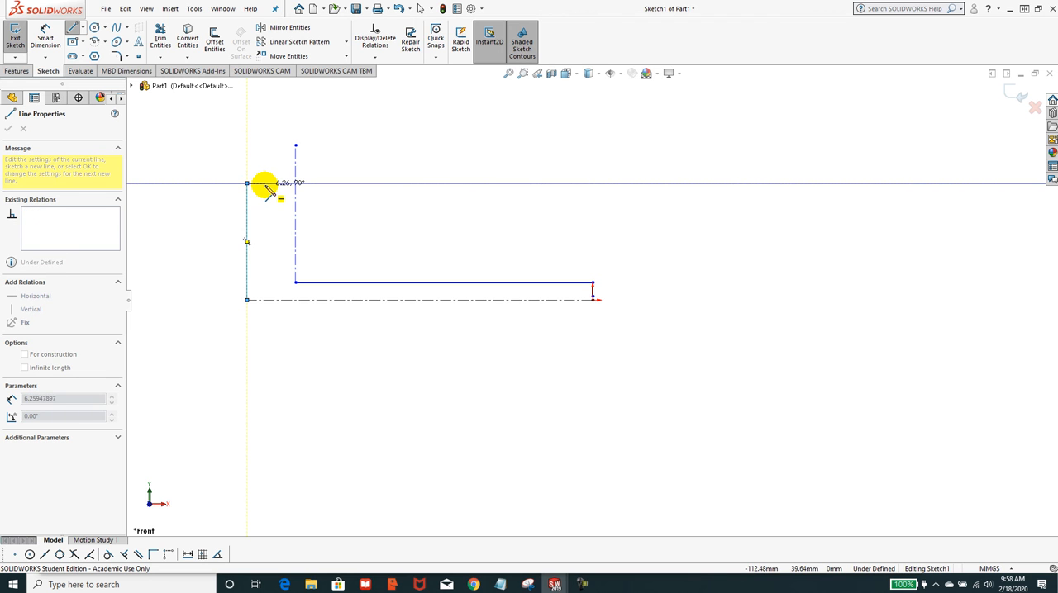
pyautogui.doubleClick(266, 184)
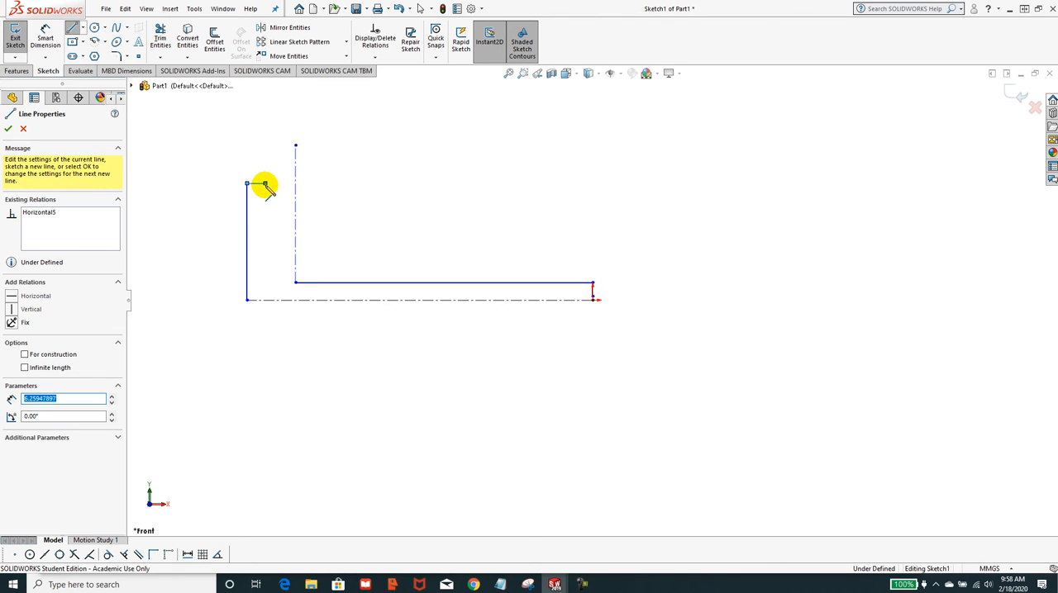
pyautogui.press('Escape')
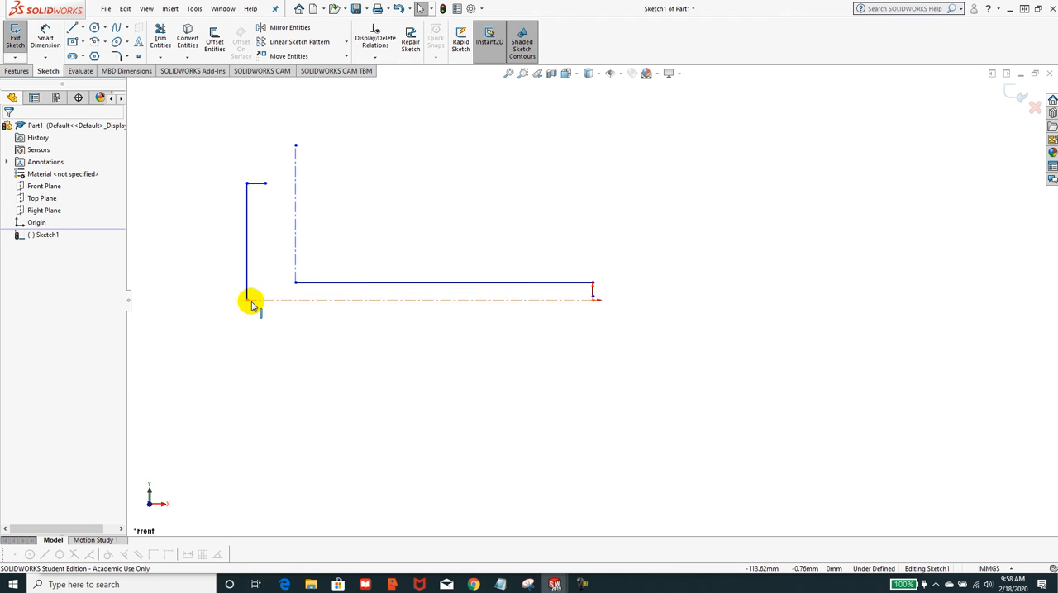
# Move the vertical end line farther from the origin and pull the short top line's free end to about X -140 mm, Y 38 mm.
pyautogui.moveTo(248, 286); pyautogui.dragTo(160, 279)
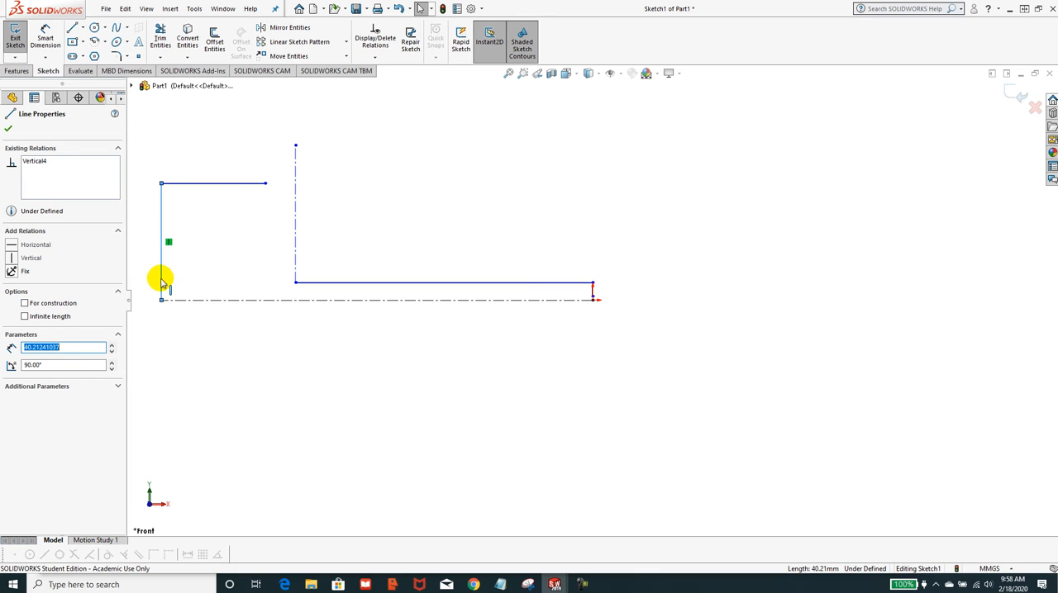
pyautogui.moveTo(265, 188); pyautogui.dragTo(184, 191)
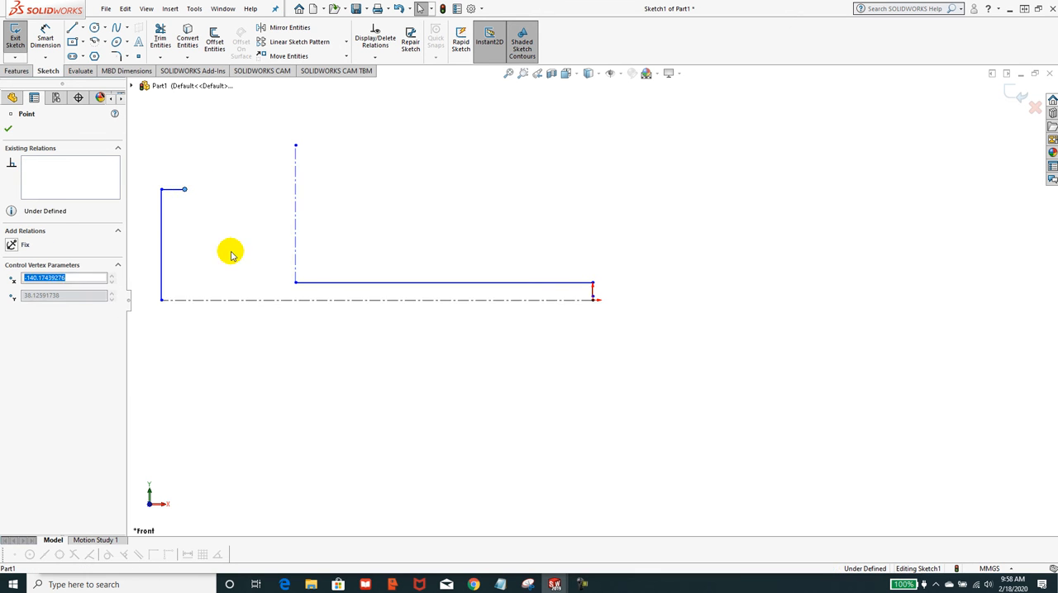
# Sketch a circle of about 39 mm radius centered on the vertical centerline and passing through the short top line's free end.
pyautogui.click(95, 29)
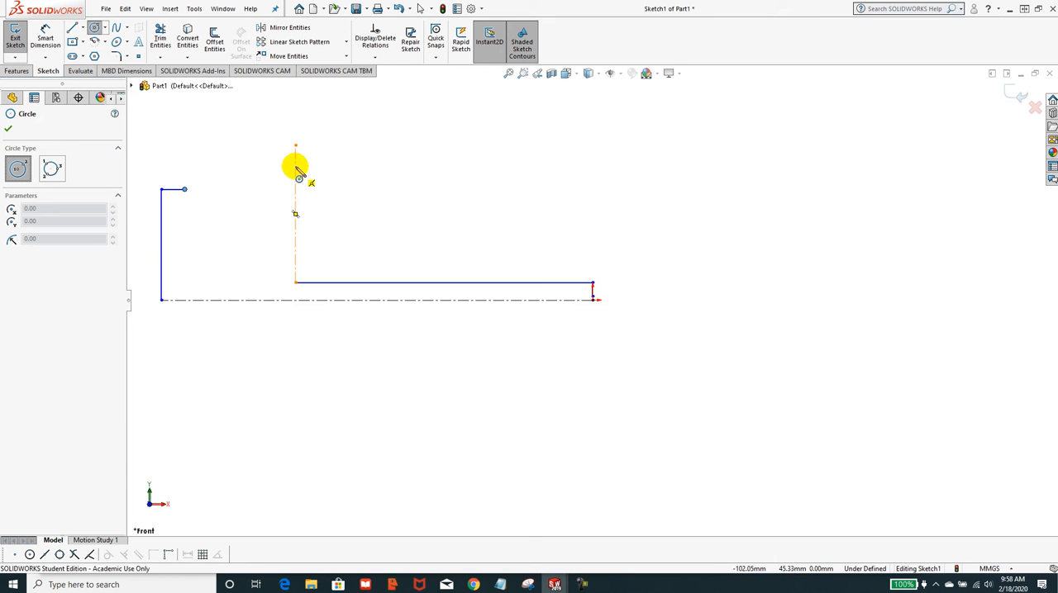
pyautogui.click(296, 165)
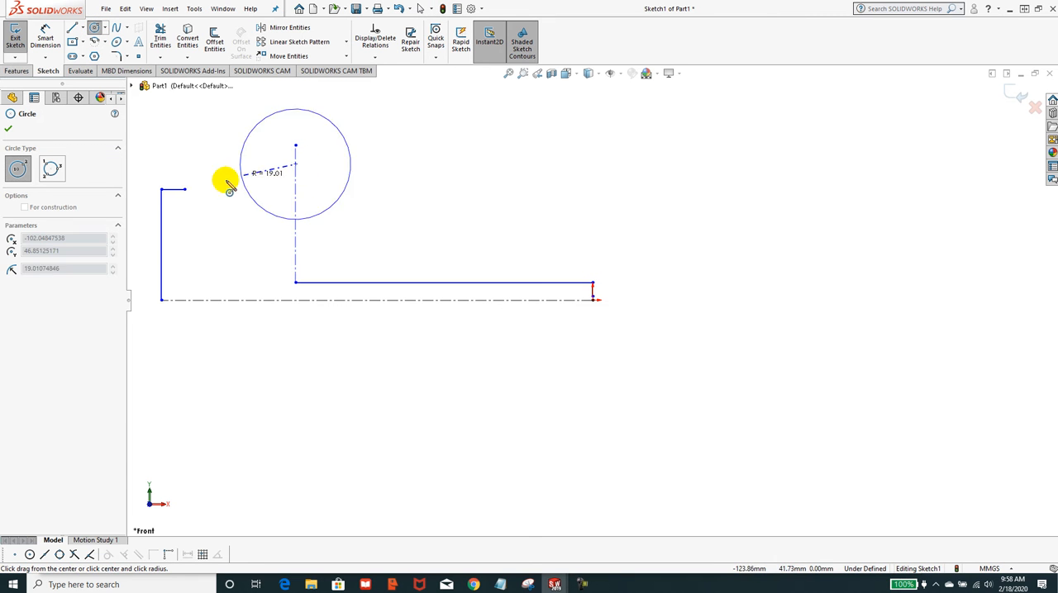
pyautogui.click(185, 188)
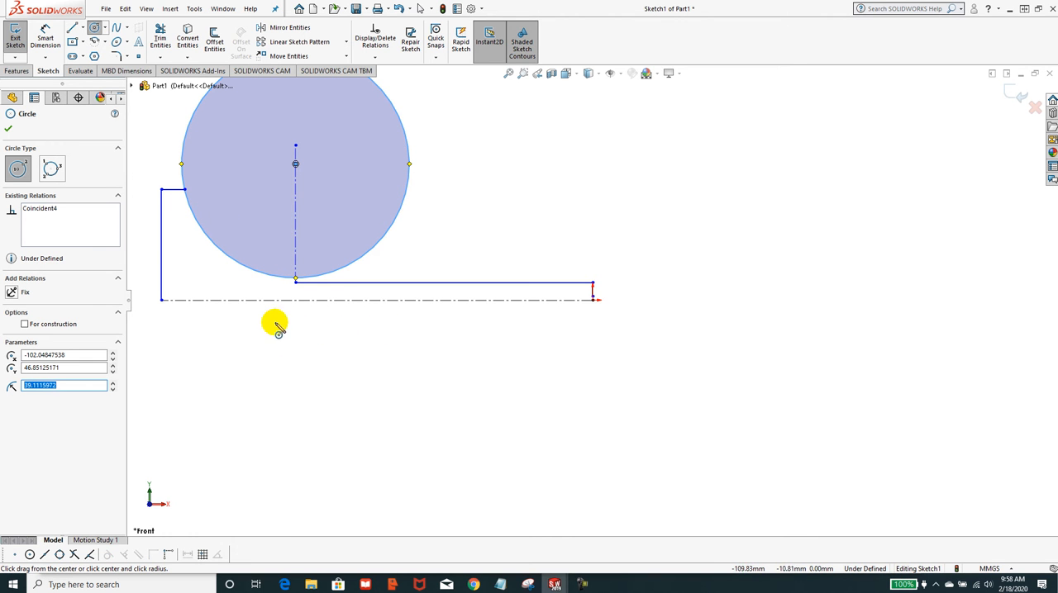
pyautogui.press('Escape')
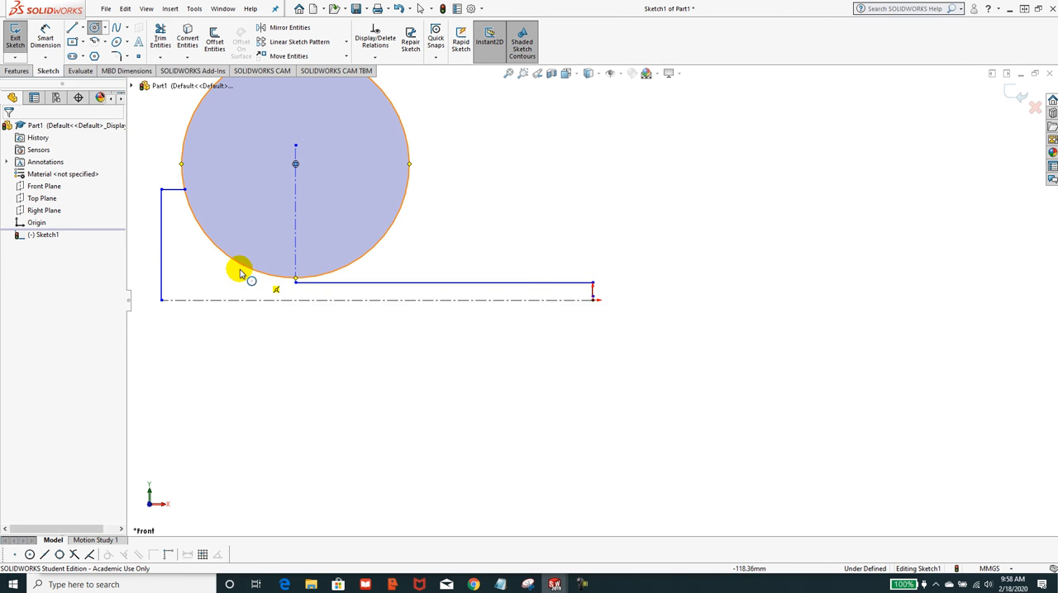
pyautogui.click(375, 58)
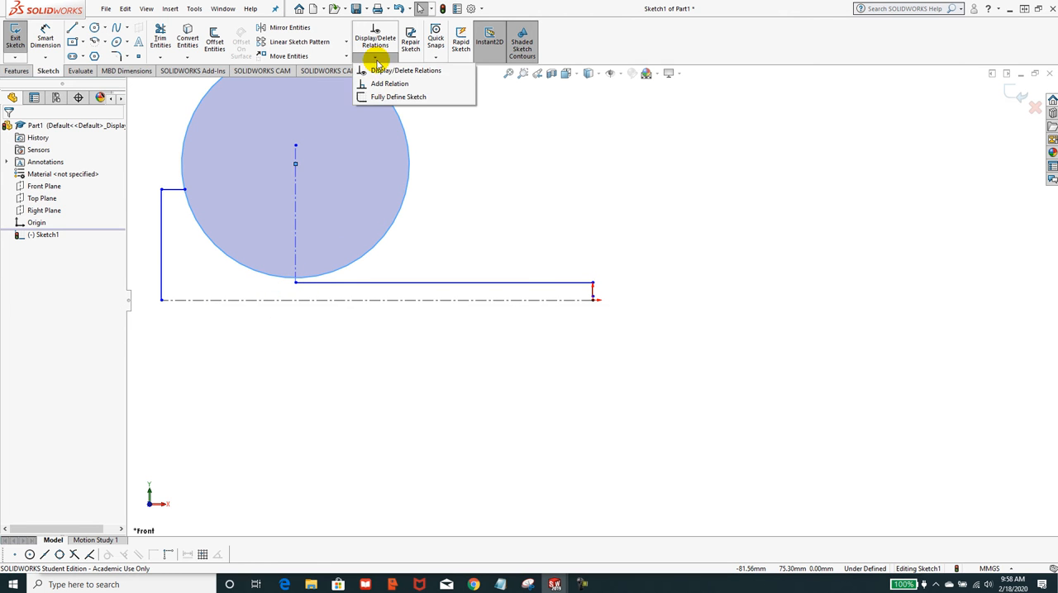
pyautogui.click(368, 84)
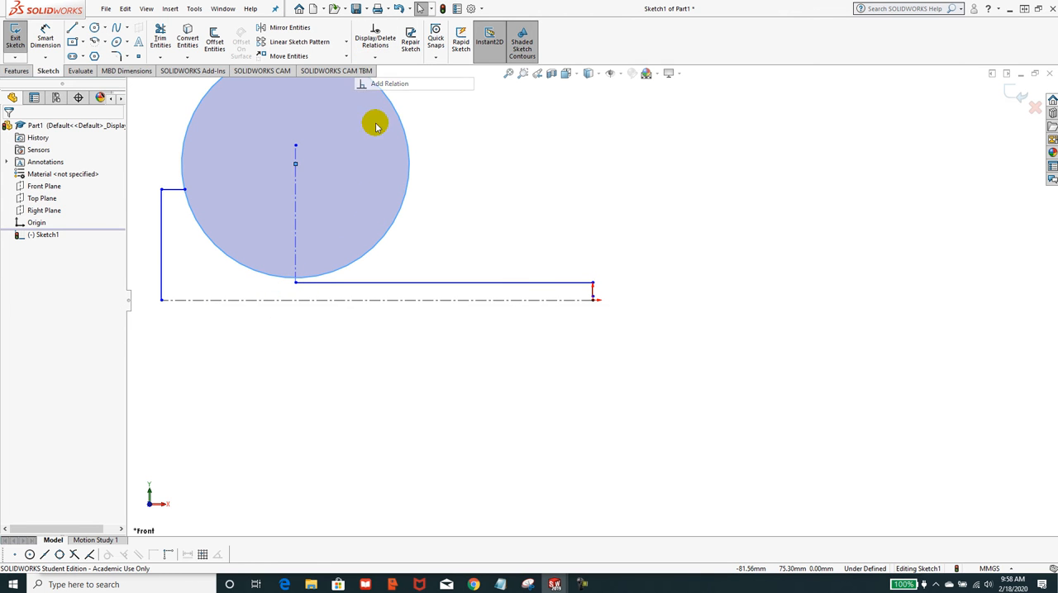
pyautogui.click(331, 282)
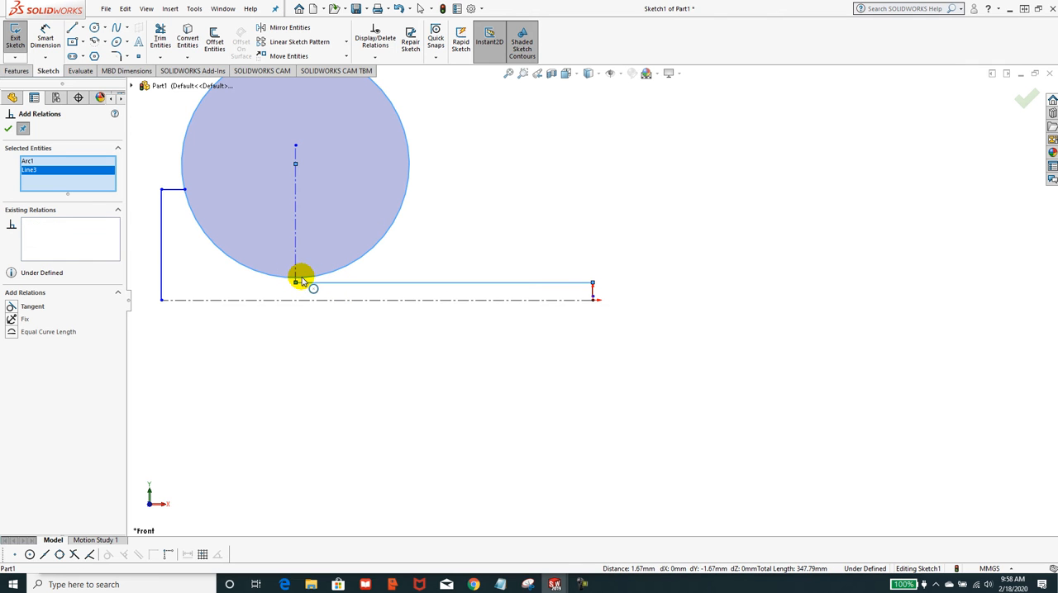
pyautogui.click(287, 280)
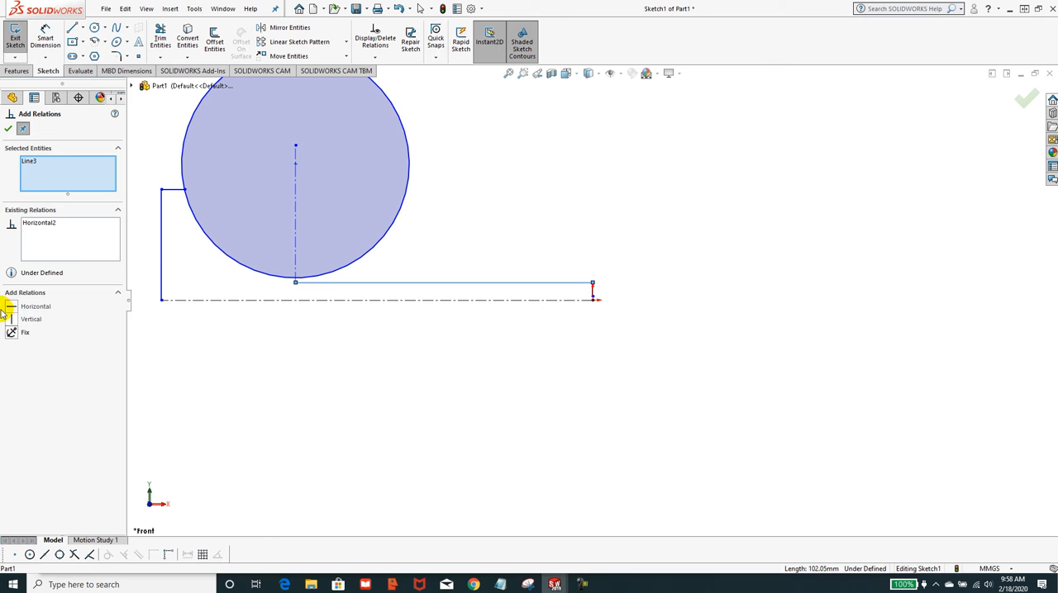
pyautogui.click(325, 285)
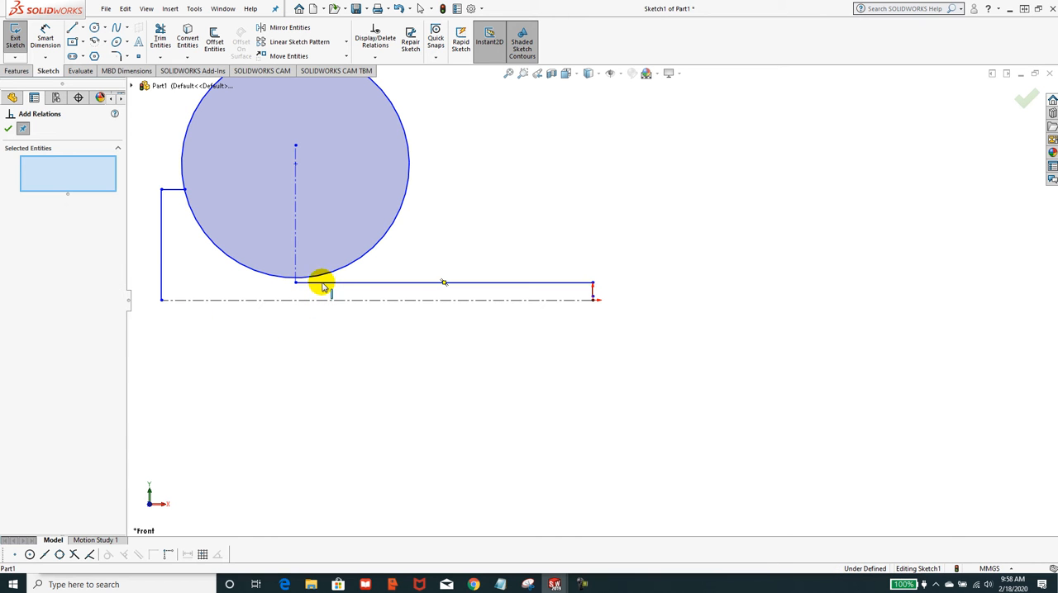
pyautogui.click(278, 280)
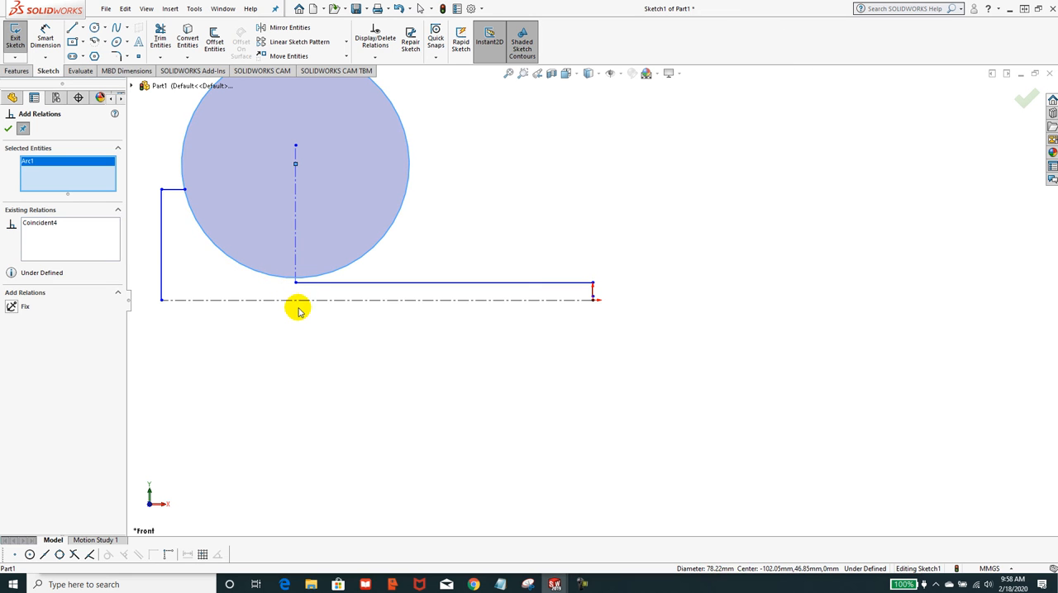
pyautogui.press('Escape')
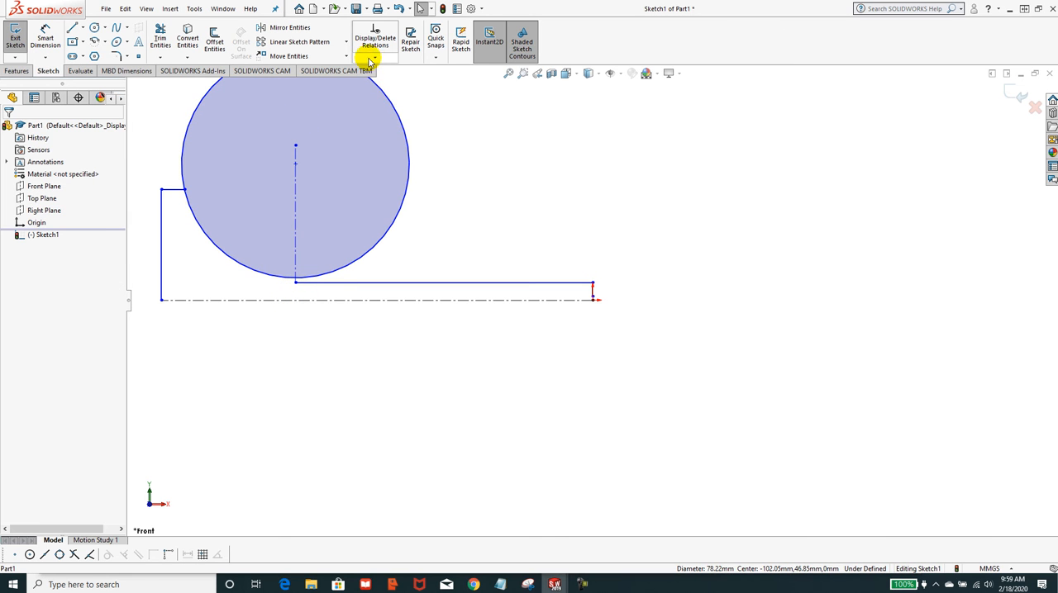
# Add a tangent relation between the circle and the long horizontal line.
pyautogui.click(373, 61)
pyautogui.click(379, 83)
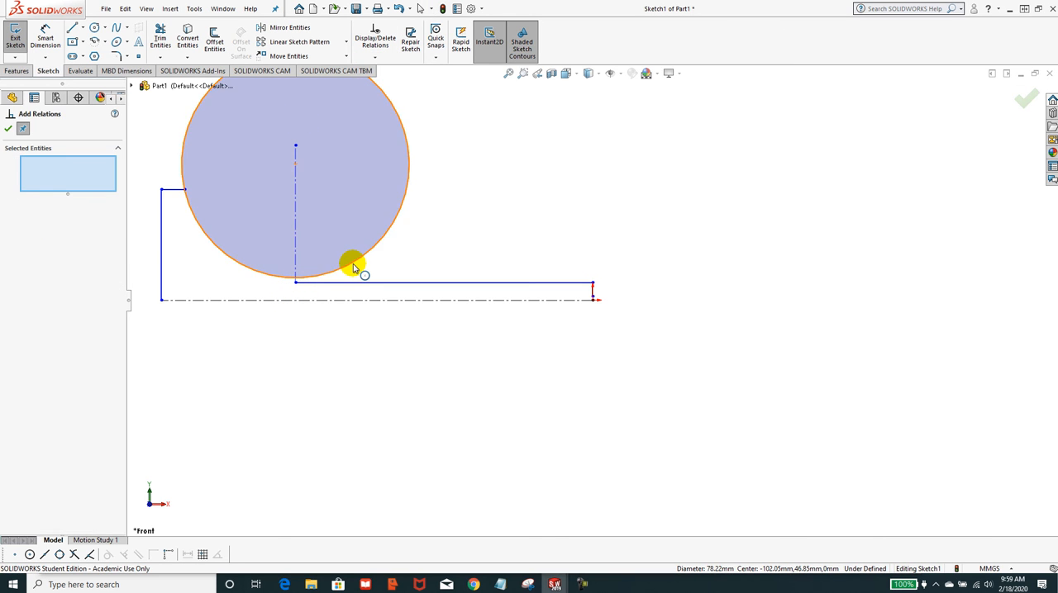
pyautogui.click(353, 266)
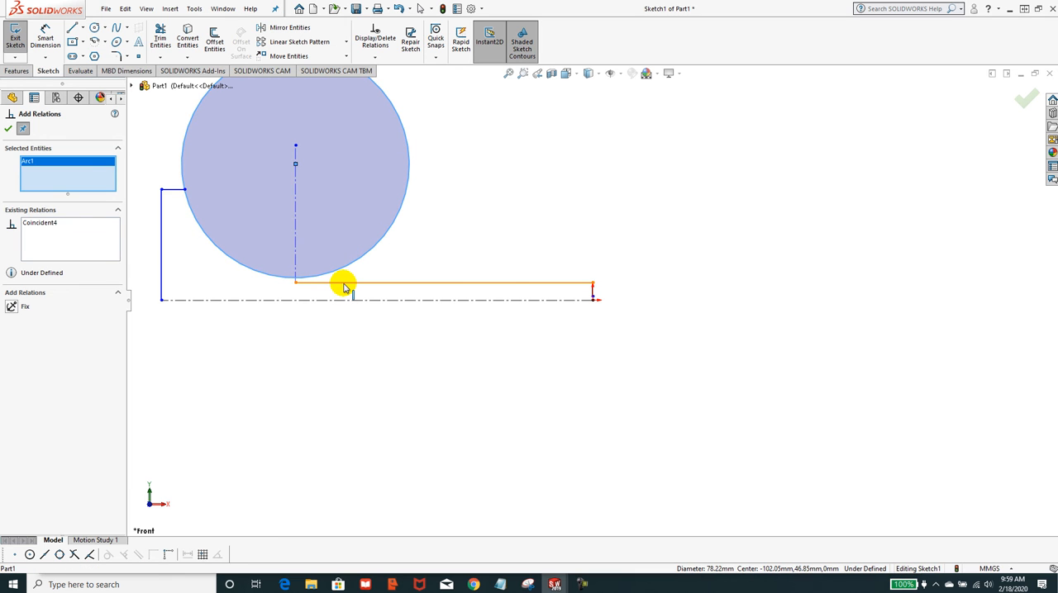
pyautogui.click(345, 285)
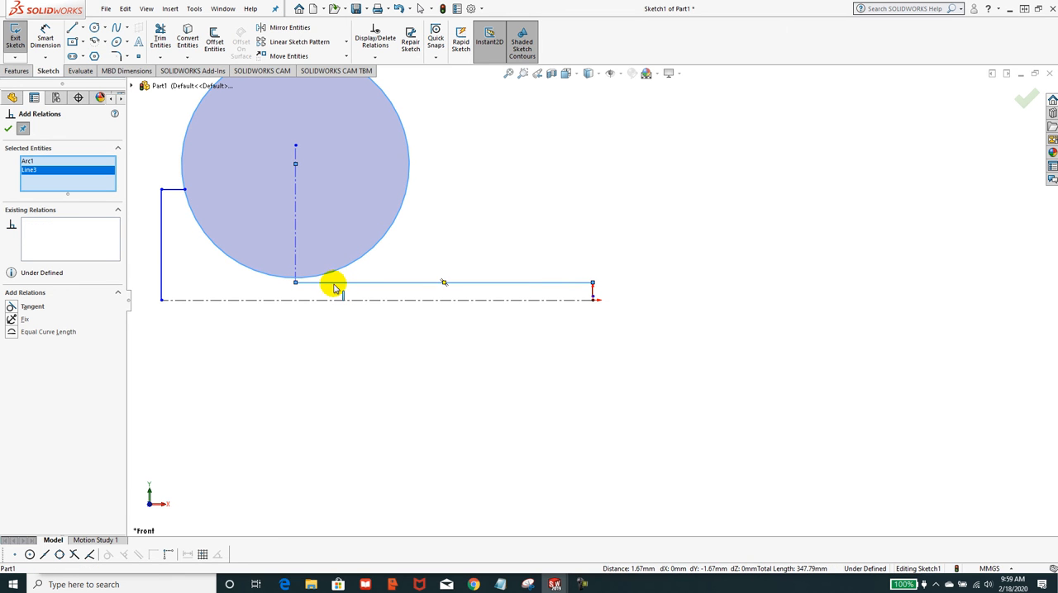
pyautogui.click(11, 306)
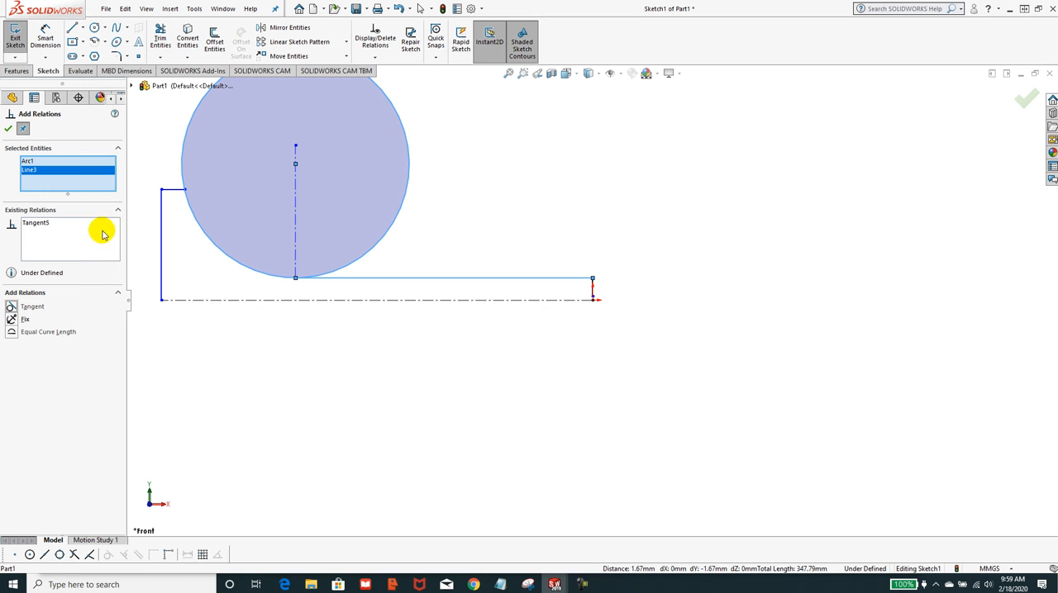
pyautogui.click(7, 130)
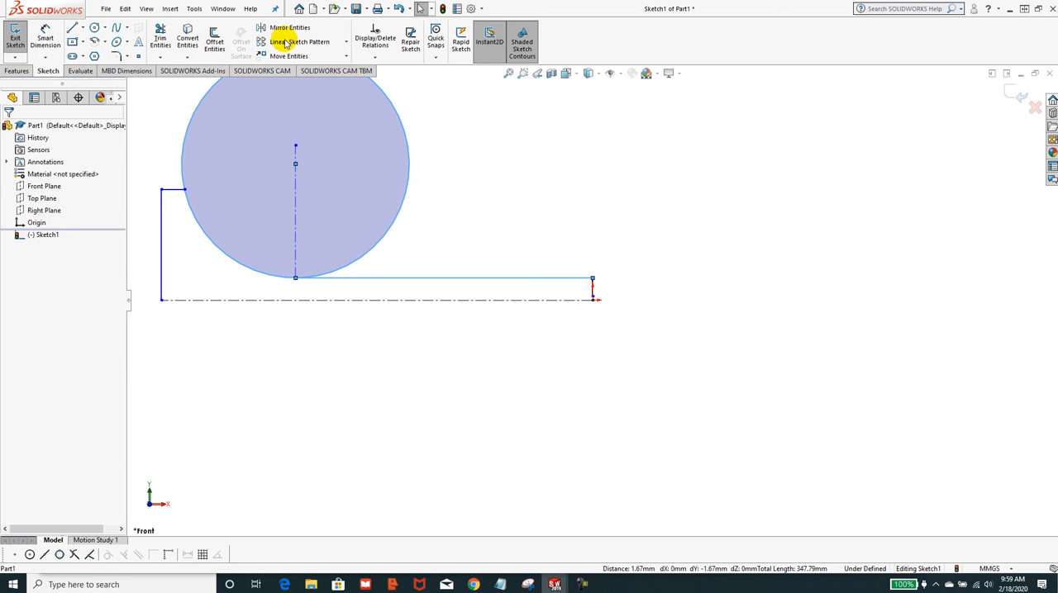
# Trim the circle to leave only the arc joining the short top line to the long horizontal line.
pyautogui.click(160, 41)
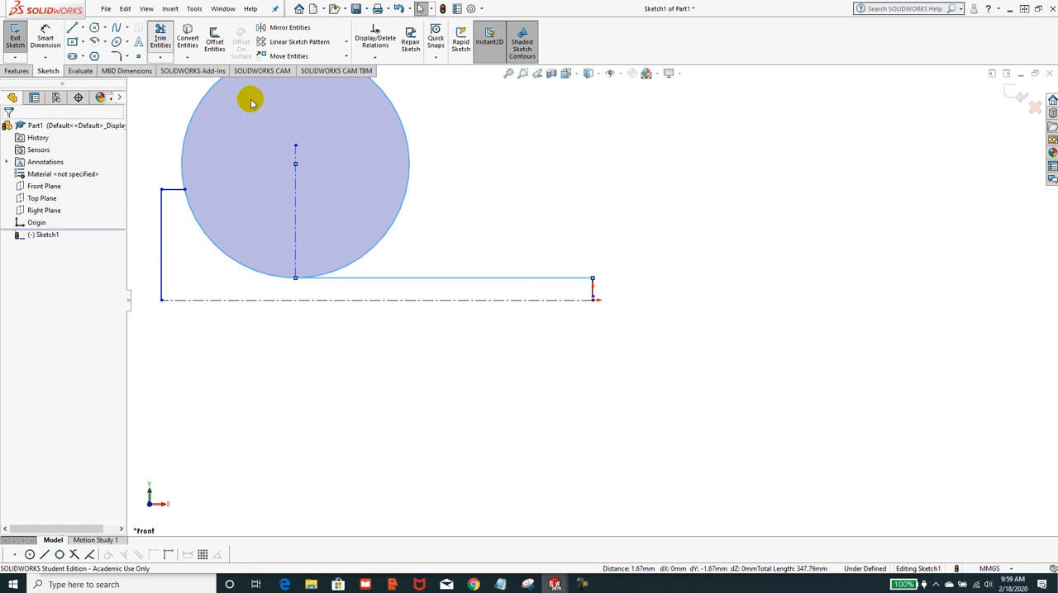
pyautogui.click(400, 130)
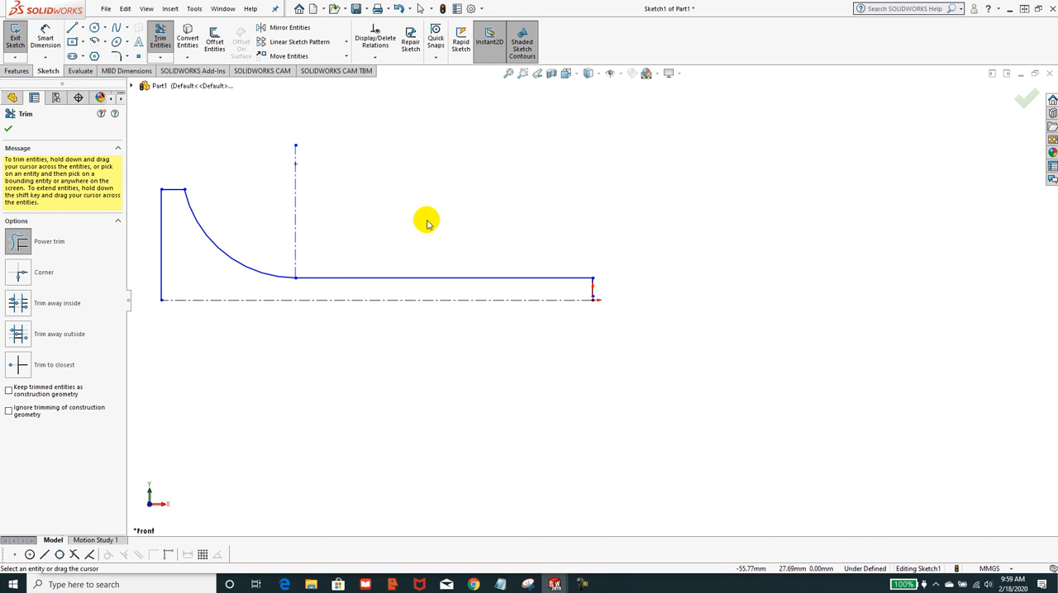
pyautogui.click(9, 129)
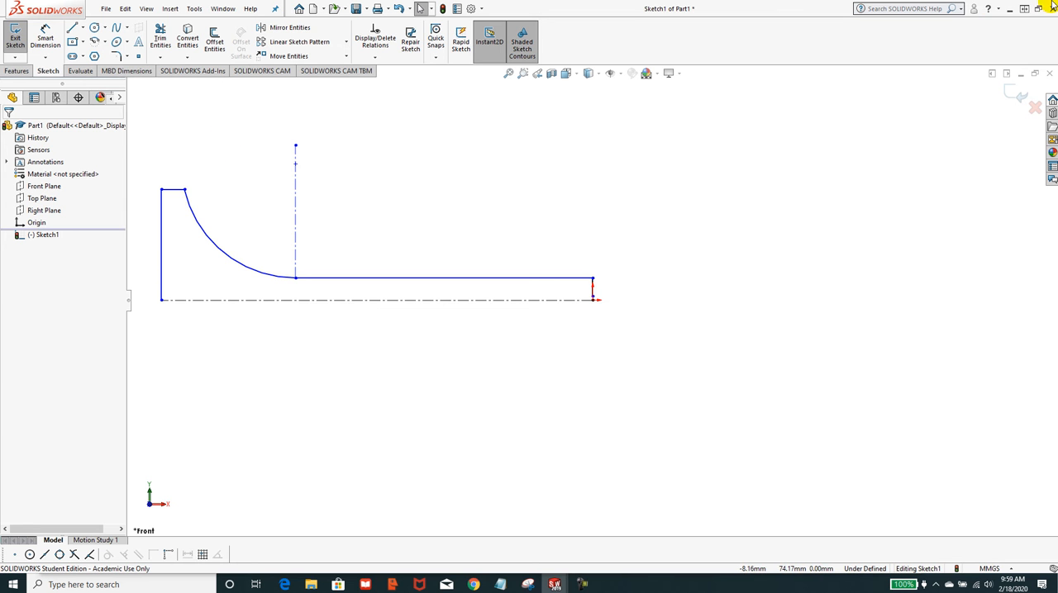
# Check the Exercise 4-2A drawing and dimension the long horizontal line to 105 mm.
pyautogui.moveTo(1057, 136); pyautogui.dragTo(573, 46)
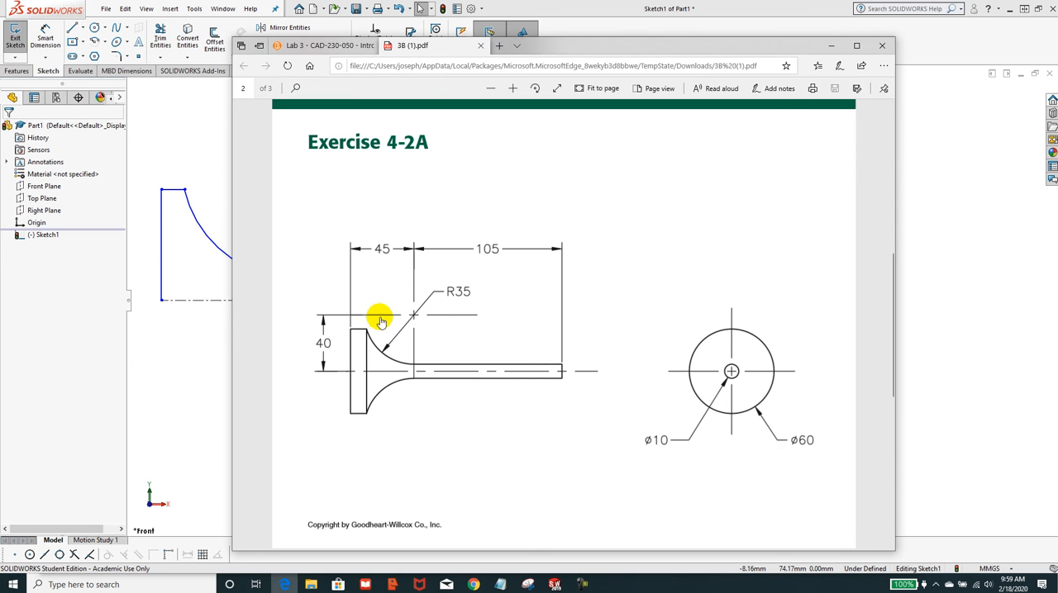
pyautogui.moveTo(601, 50)
pyautogui.mouseDown()
pyautogui.moveTo(1057, 17)
pyautogui.moveTo(1057, 46)
pyautogui.mouseUp()
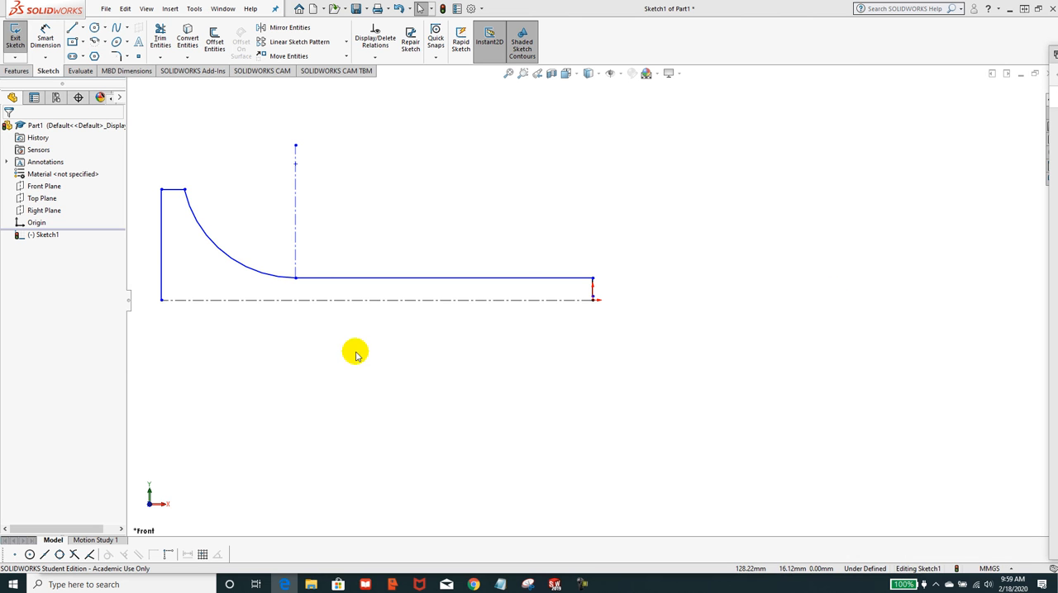
pyautogui.click(45, 31)
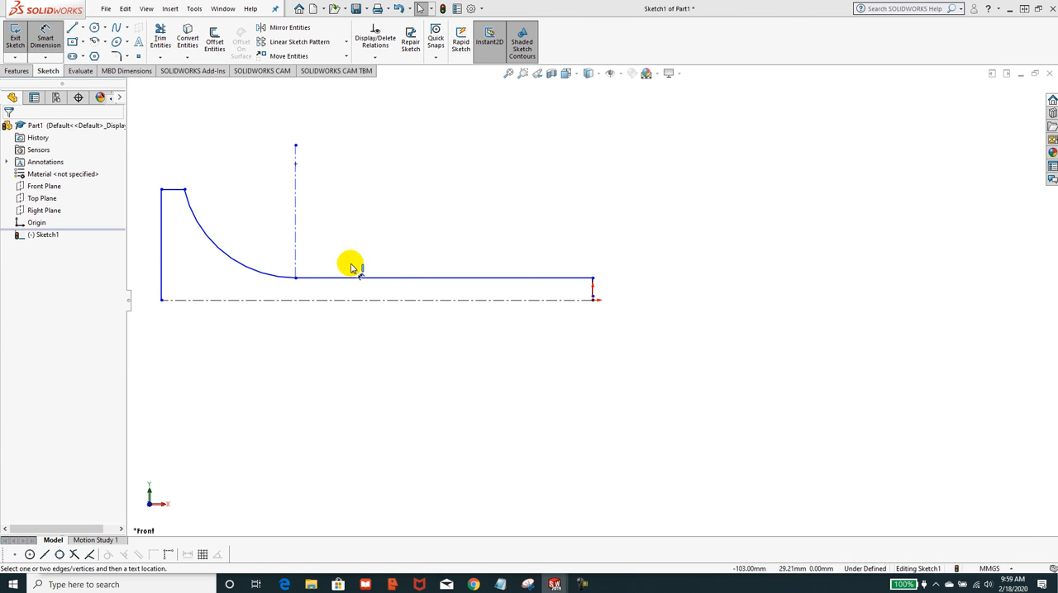
pyautogui.click(393, 280)
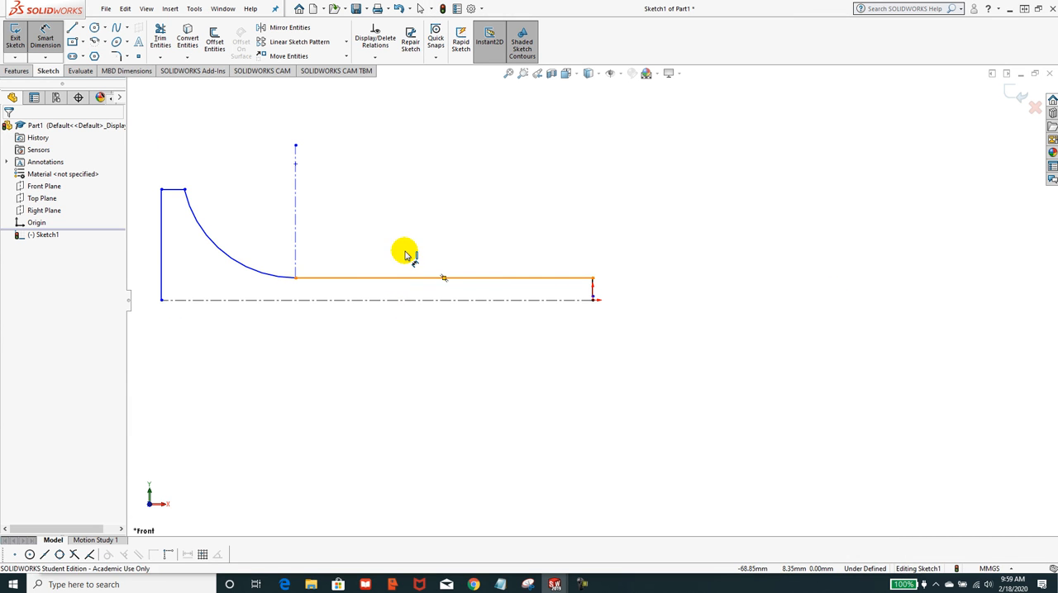
pyautogui.click(451, 212)
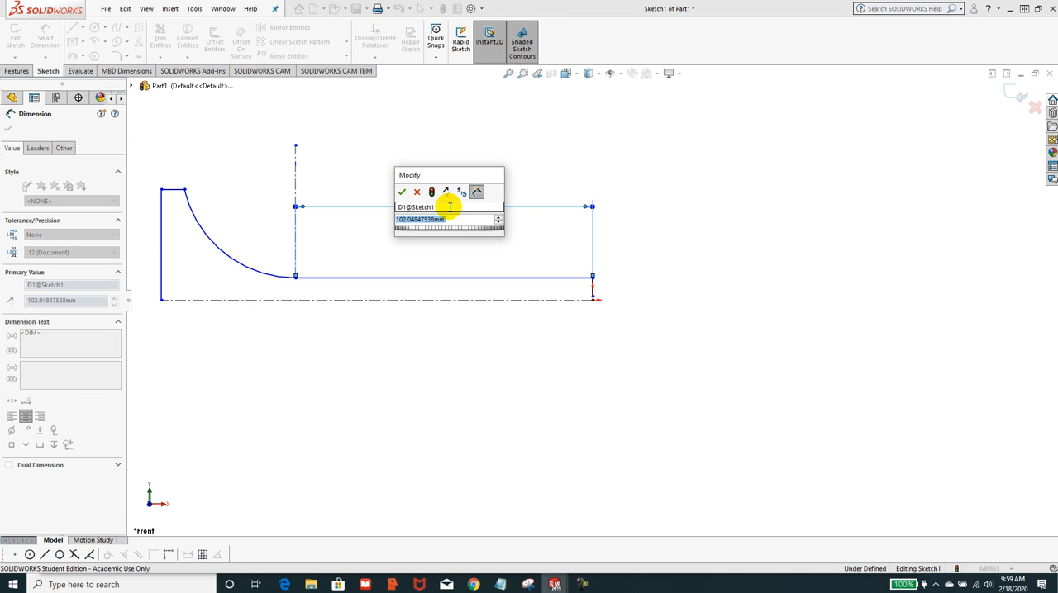
pyautogui.write('105')
pyautogui.press('Return')
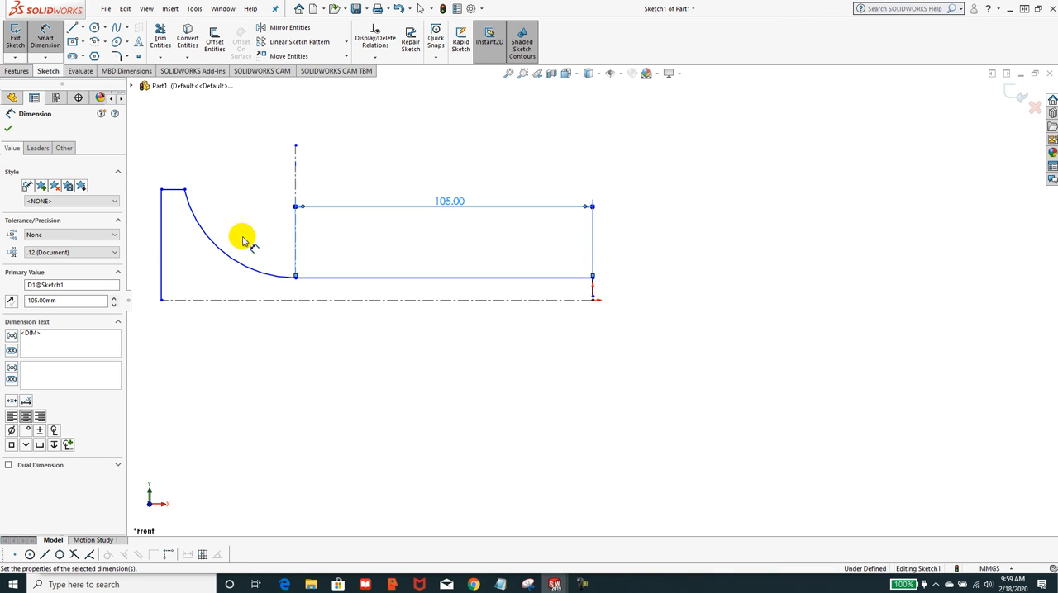
# Dimension the transition arc with a radius of 35 mm.
pyautogui.click(237, 261)
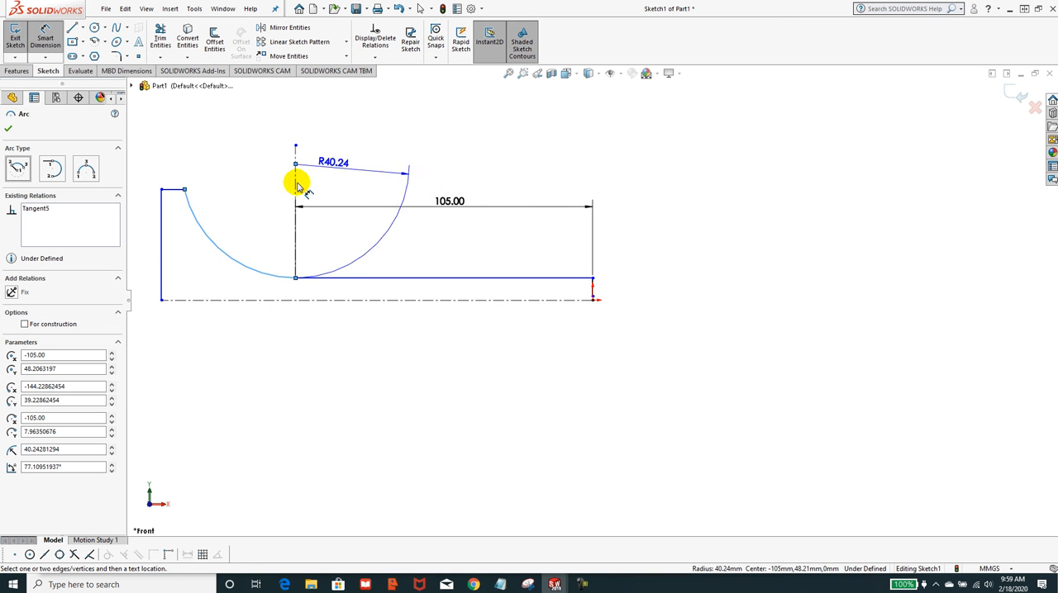
pyautogui.click(260, 212)
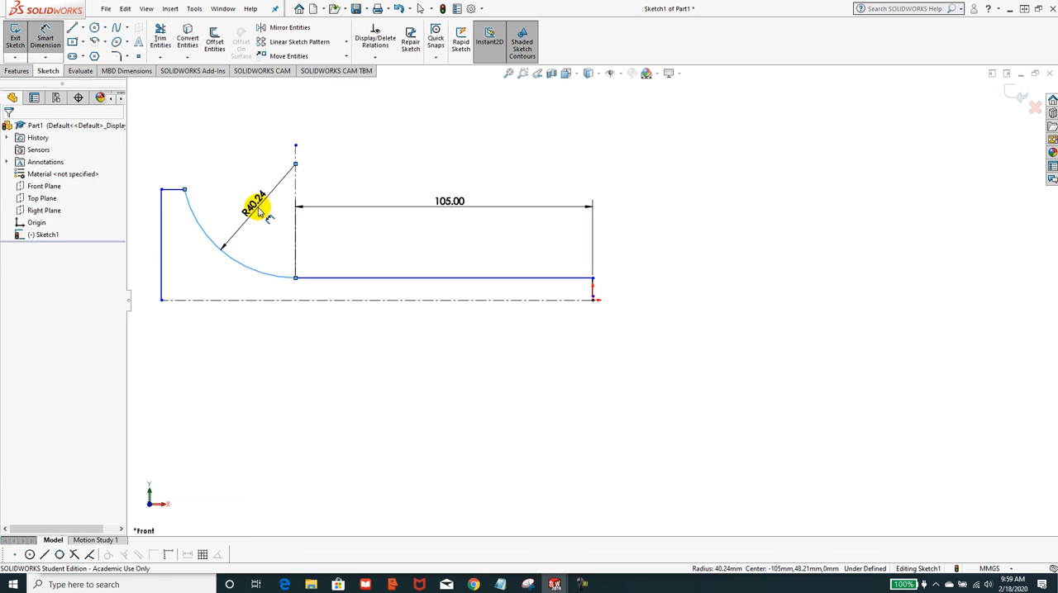
pyautogui.write('3')
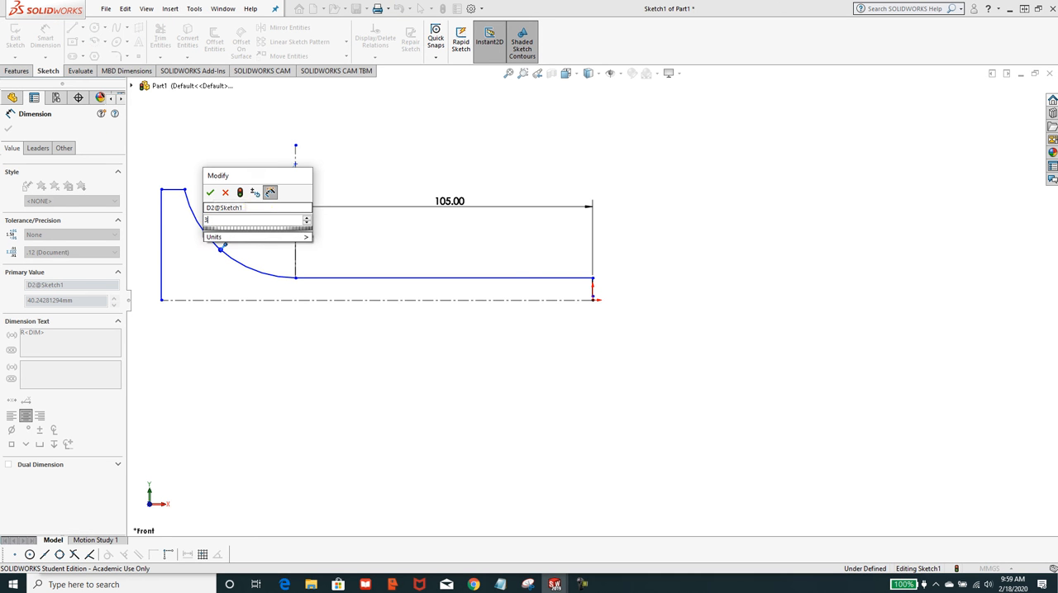
pyautogui.write('5')
pyautogui.press('Return')
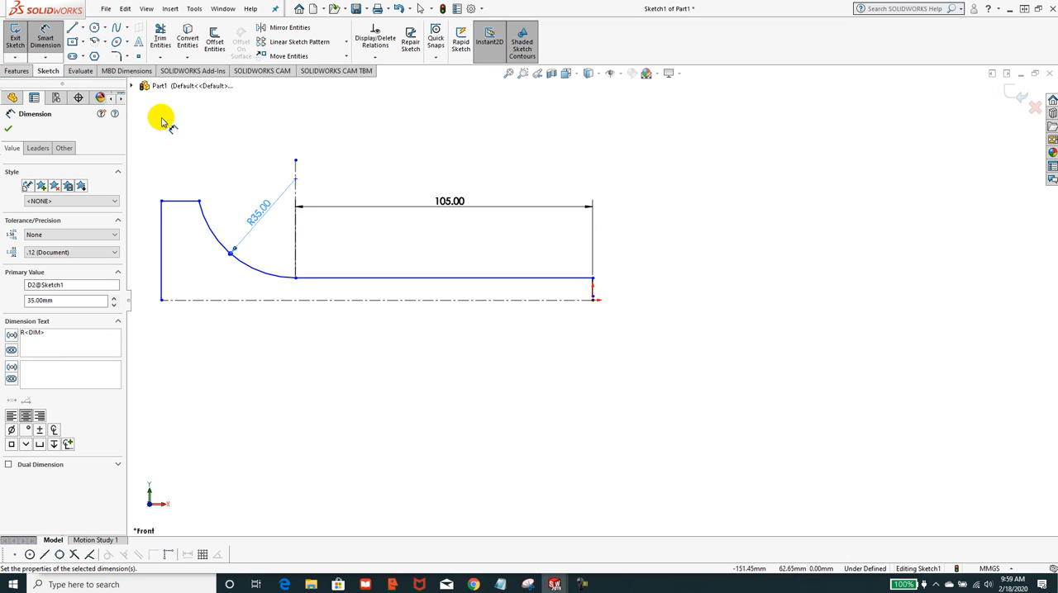
pyautogui.click(296, 235)
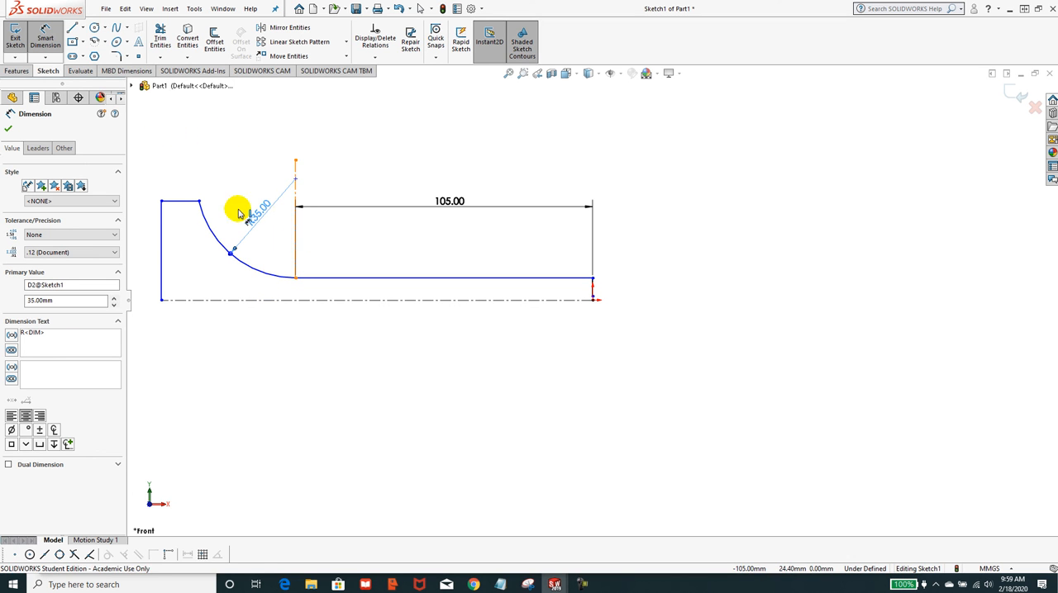
pyautogui.click(199, 201)
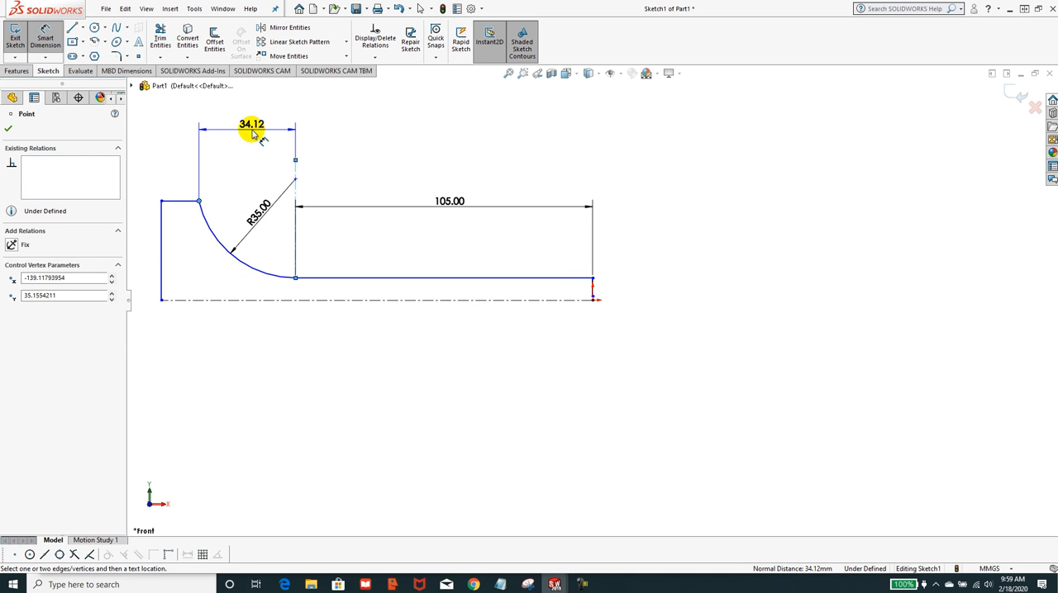
pyautogui.press('Escape')
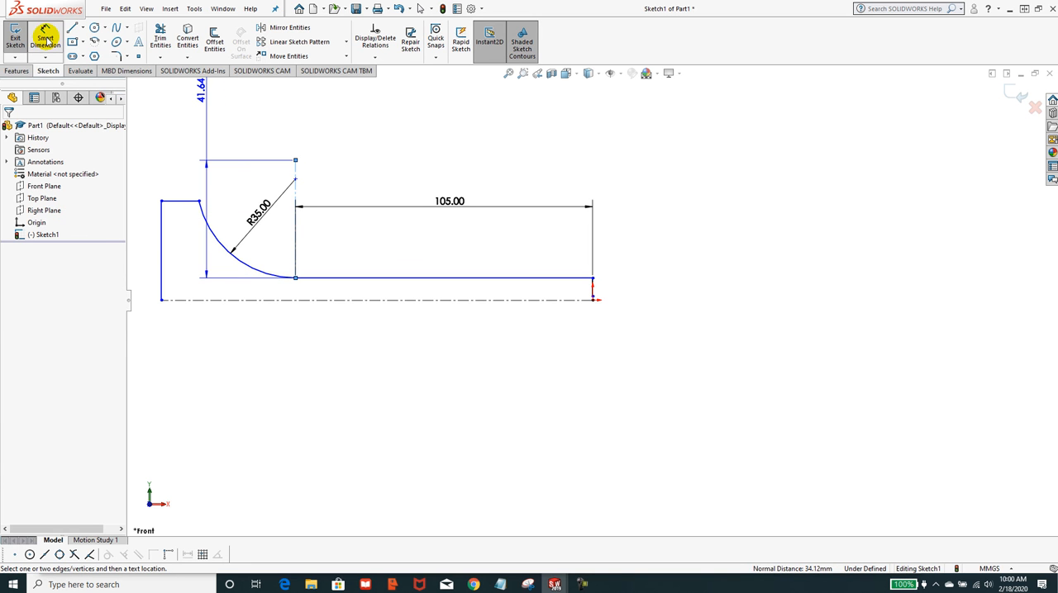
pyautogui.click(45, 35)
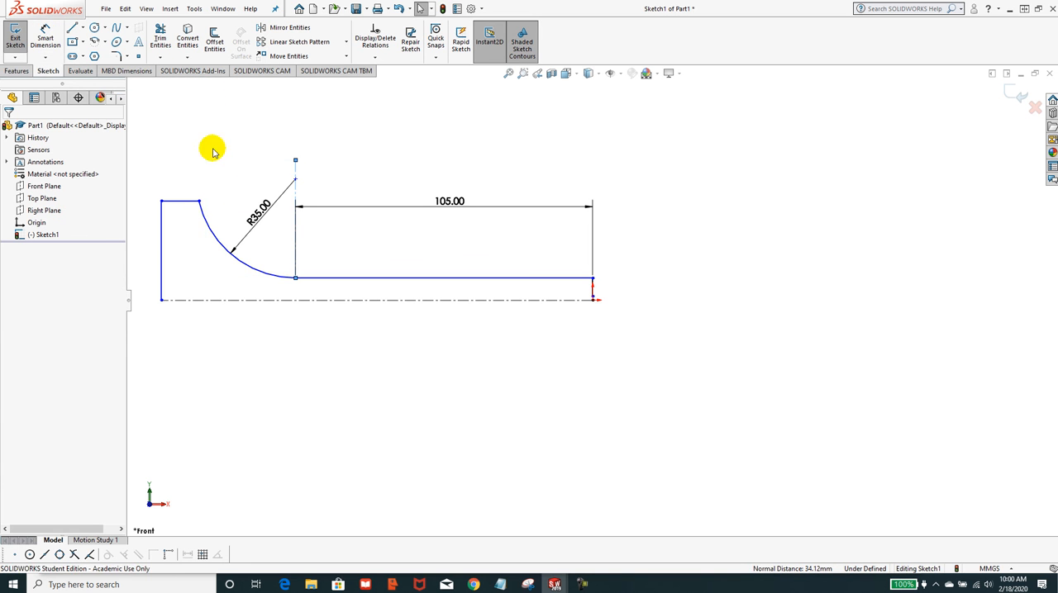
pyautogui.click(296, 198)
pyautogui.click(163, 218)
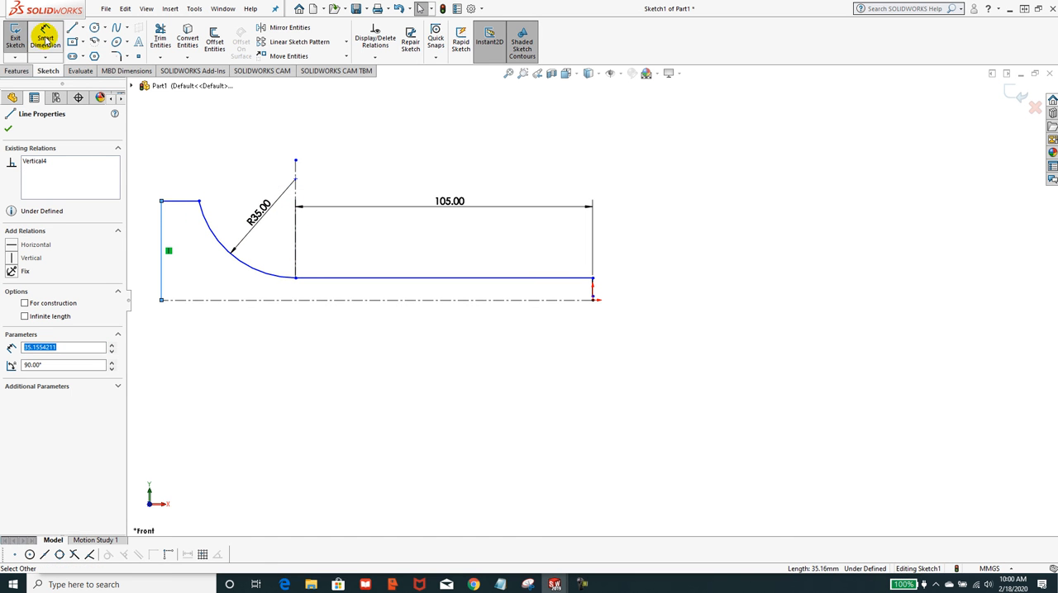
# Dimension the distance between the vertical end line and the vertical centerline to 45 mm.
pyautogui.click(44, 40)
pyautogui.click(162, 230)
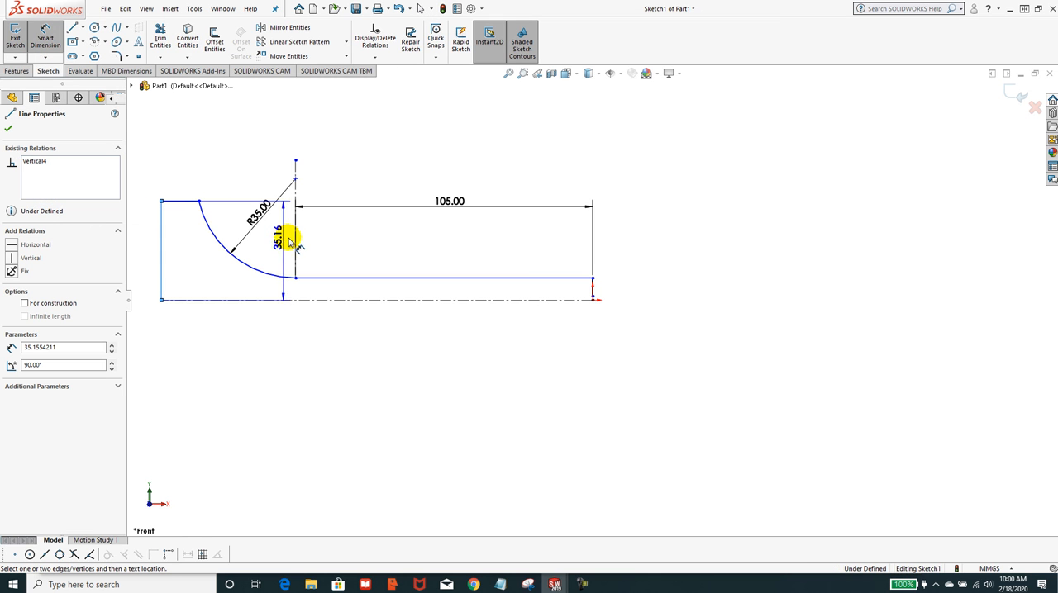
pyautogui.click(295, 241)
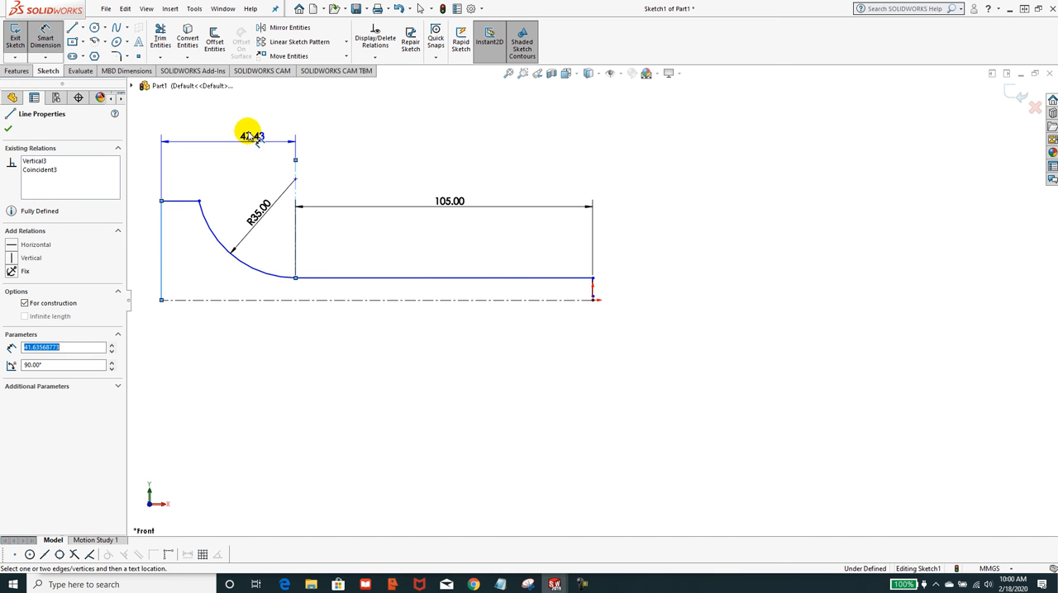
pyautogui.click(236, 120)
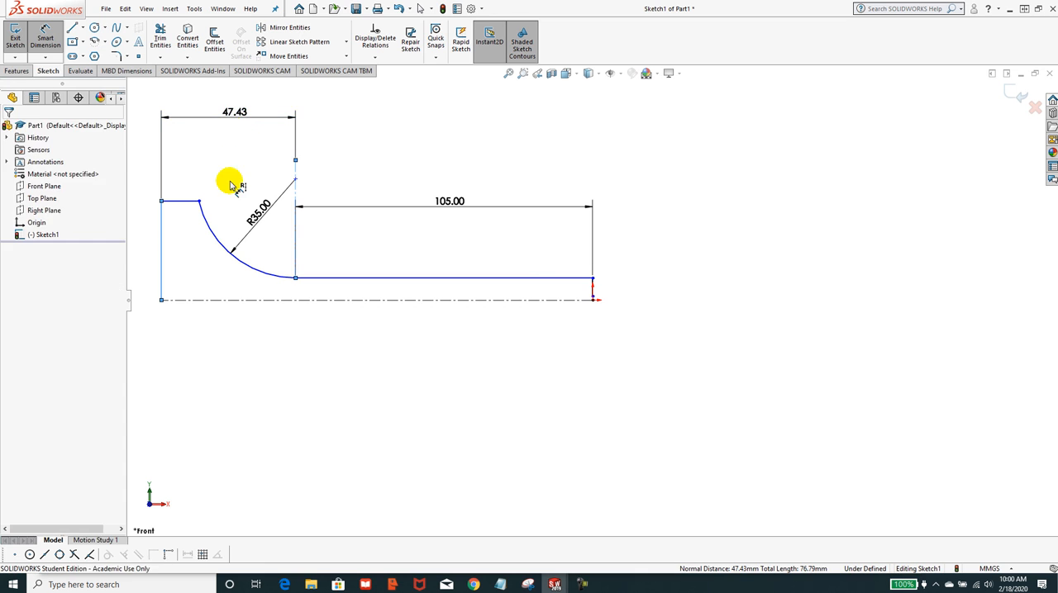
pyautogui.write('45')
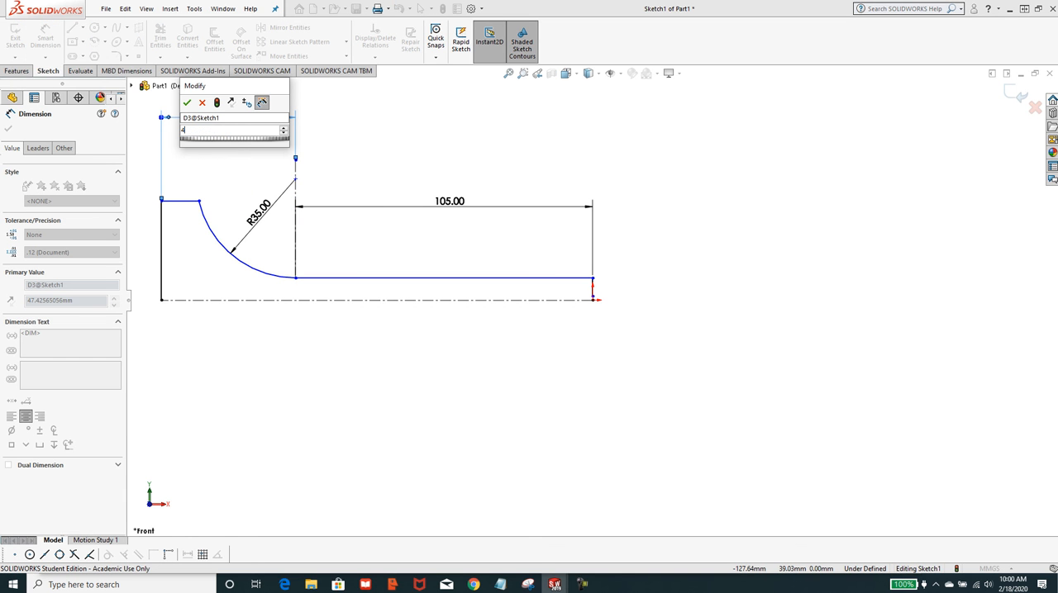
pyautogui.press('Return')
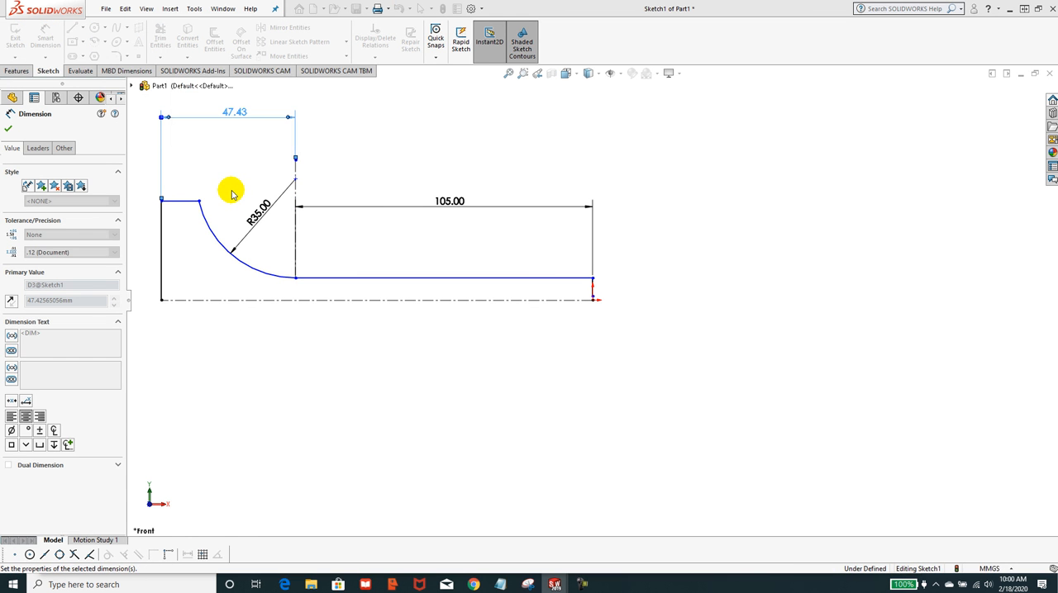
pyautogui.click(9, 128)
pyautogui.press('Escape')
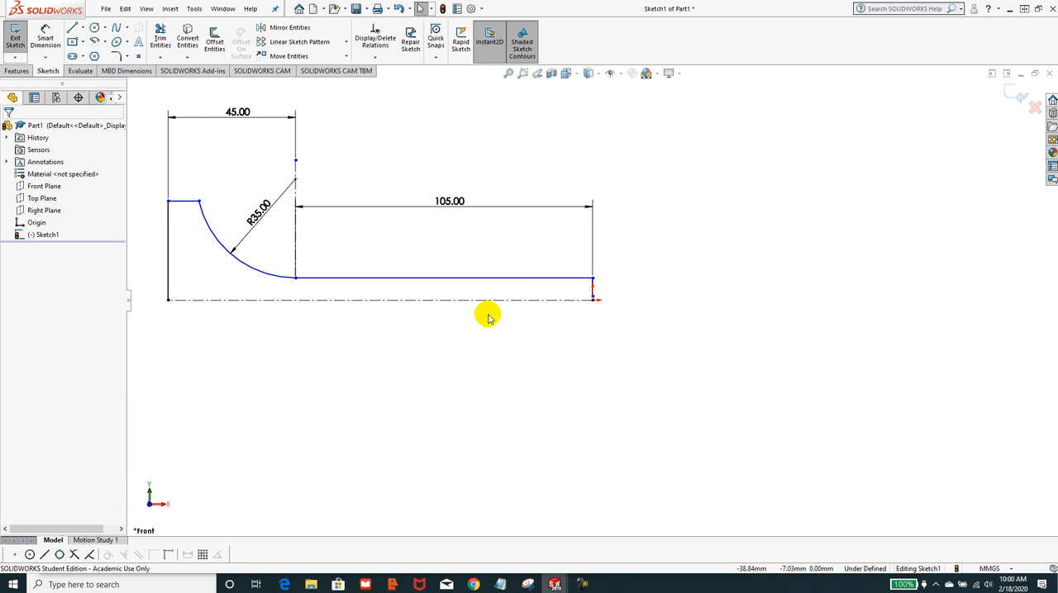
# Dimension the height from the horizontal centerline to the short top line to 30 mm.
pyautogui.scroll(-2, 579, 294)
pyautogui.scroll(-1, 625, 289)
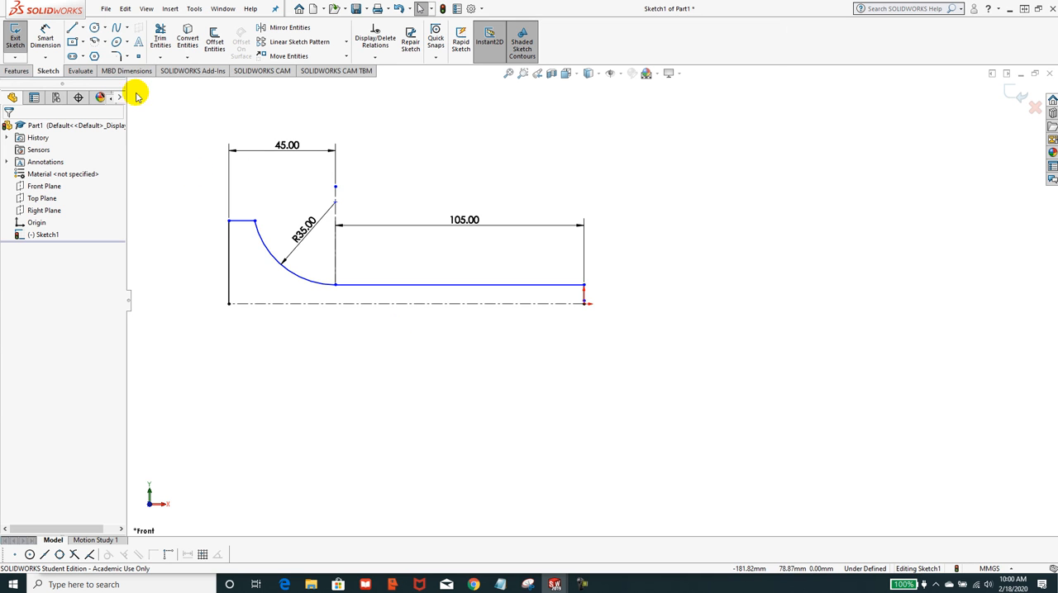
pyautogui.click(47, 46)
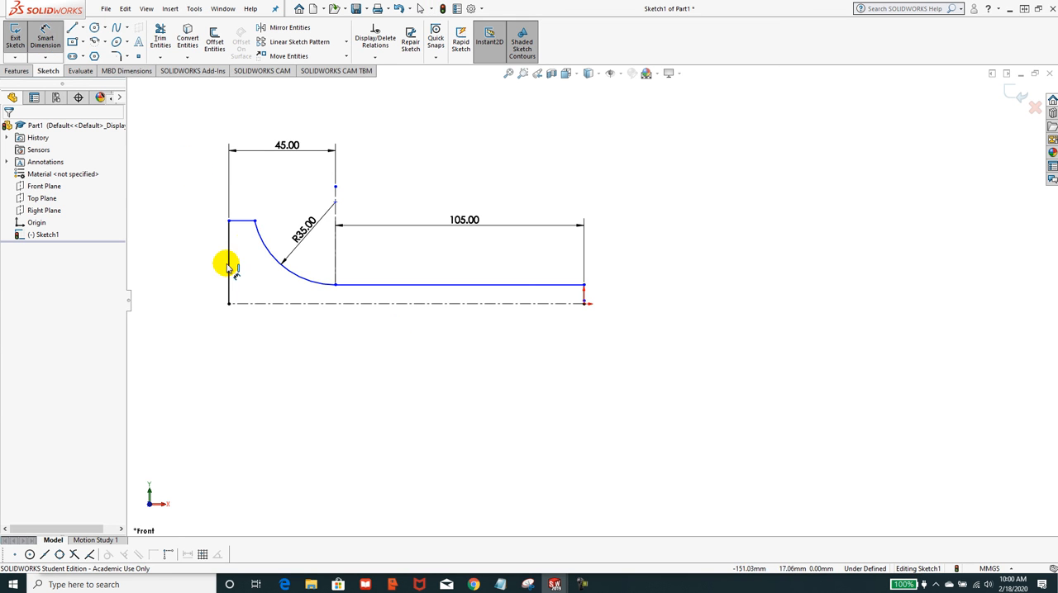
pyautogui.click(254, 305)
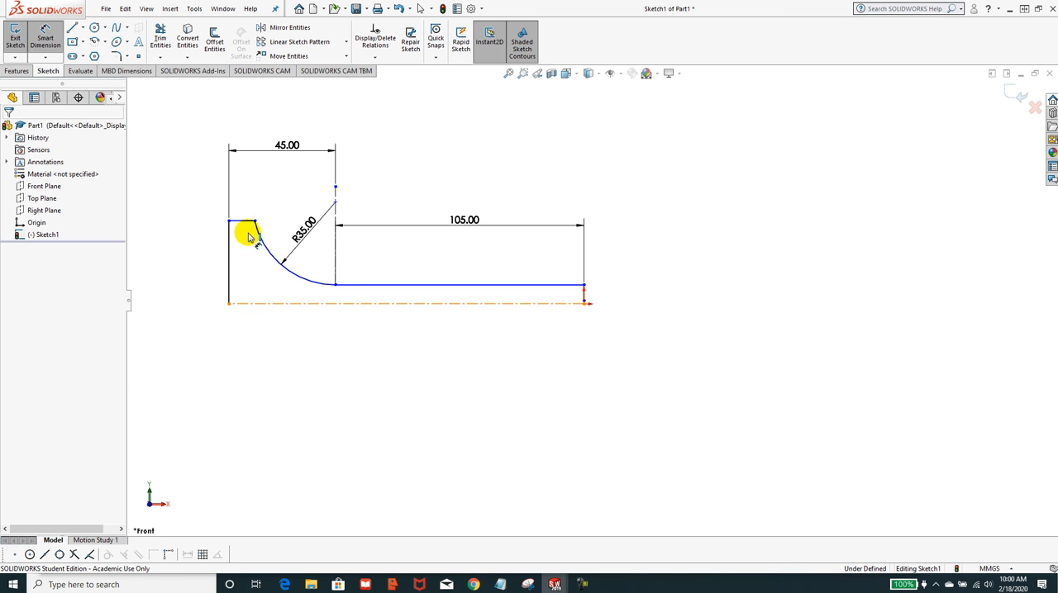
pyautogui.click(248, 221)
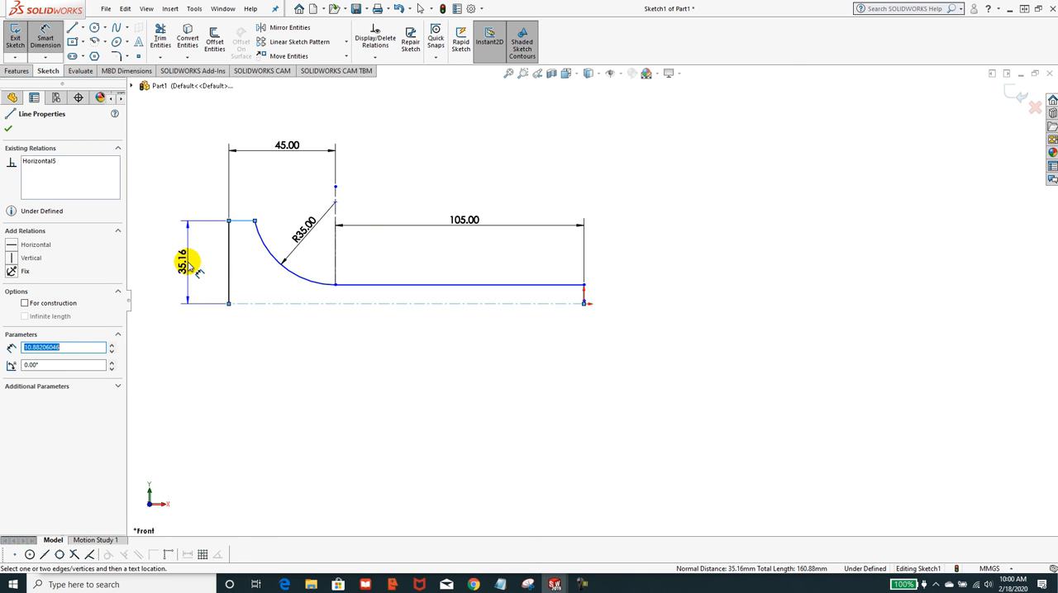
pyautogui.click(188, 263)
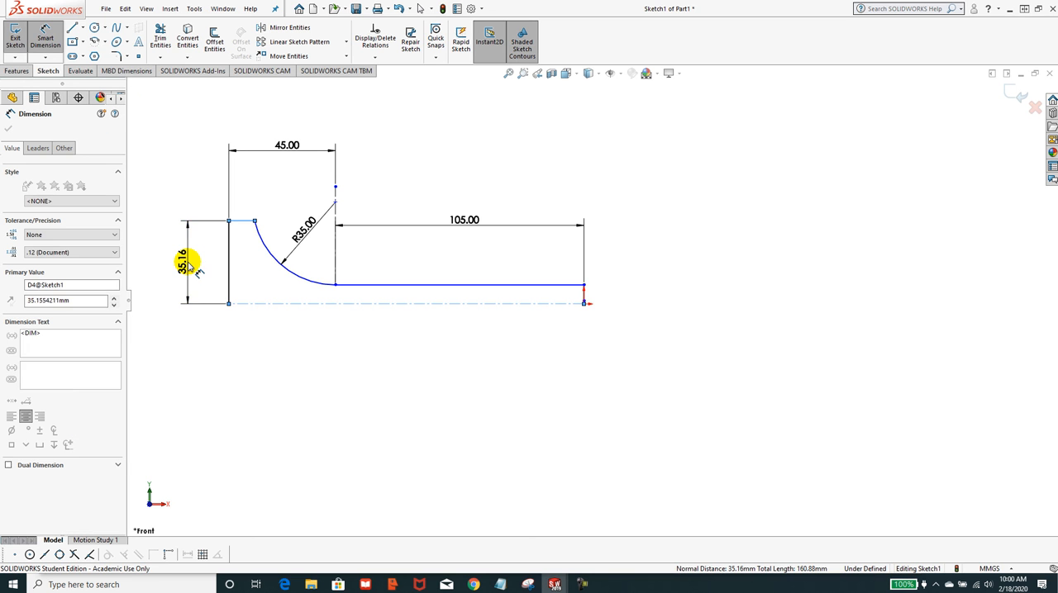
pyautogui.write('30')
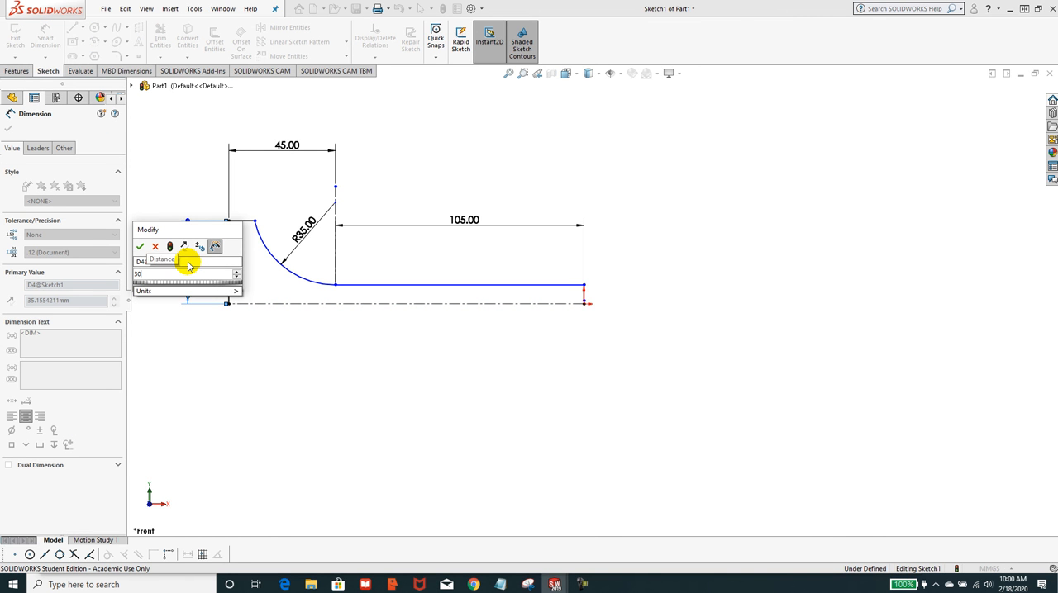
pyautogui.press('Return')
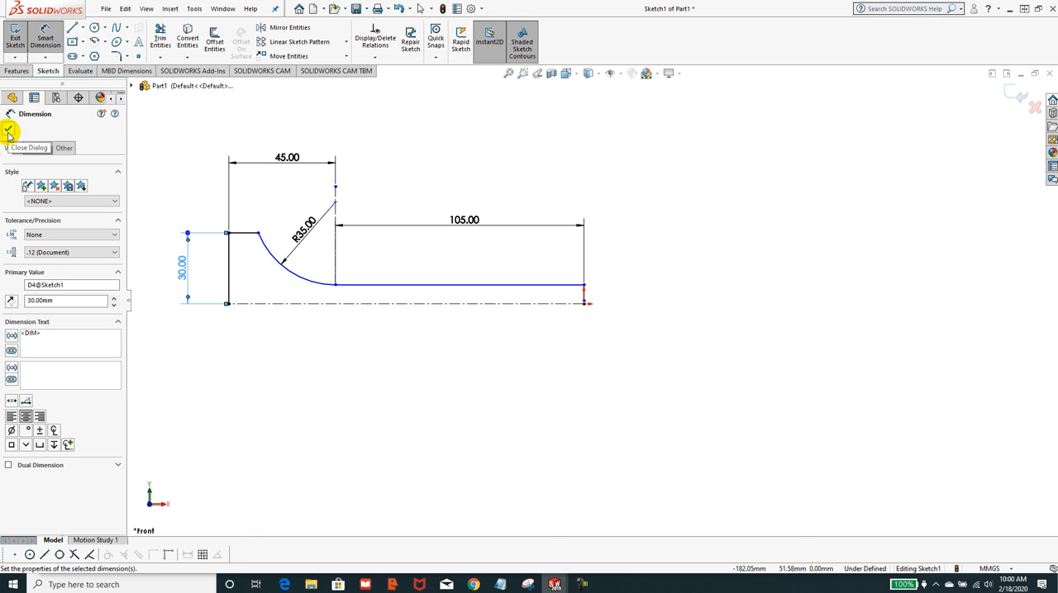
pyautogui.click(9, 130)
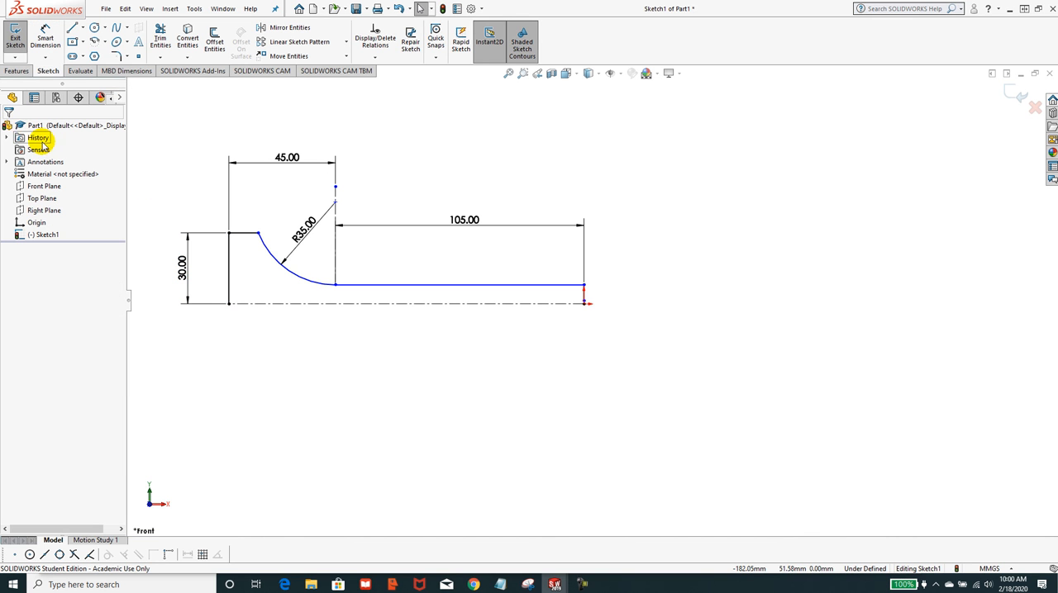
# Add a 10 mm diameter dimension from the long horizontal line across the horizontal centerline.
pyautogui.click(46, 38)
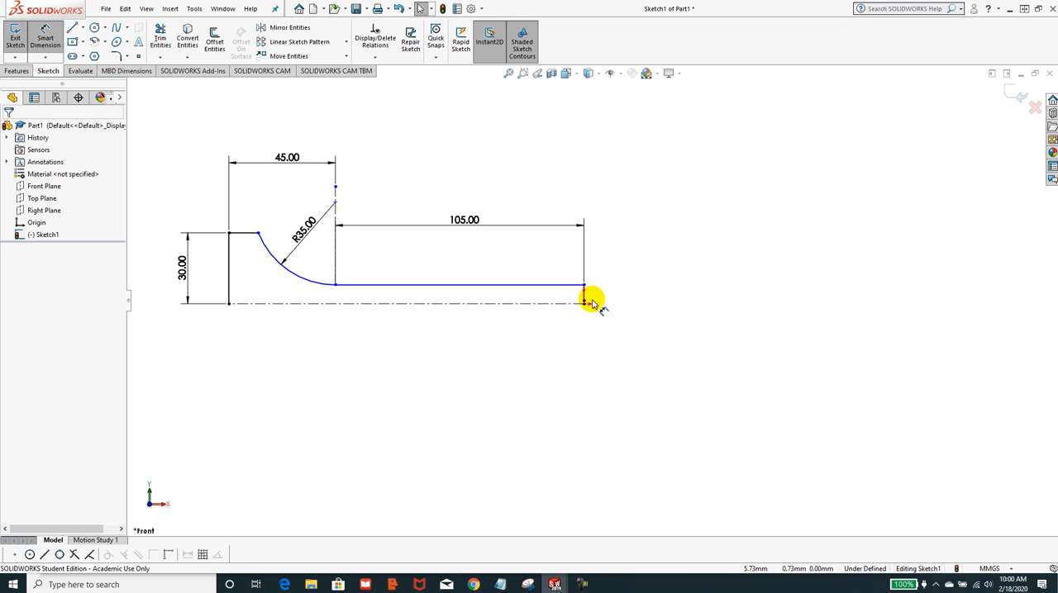
pyautogui.click(562, 302)
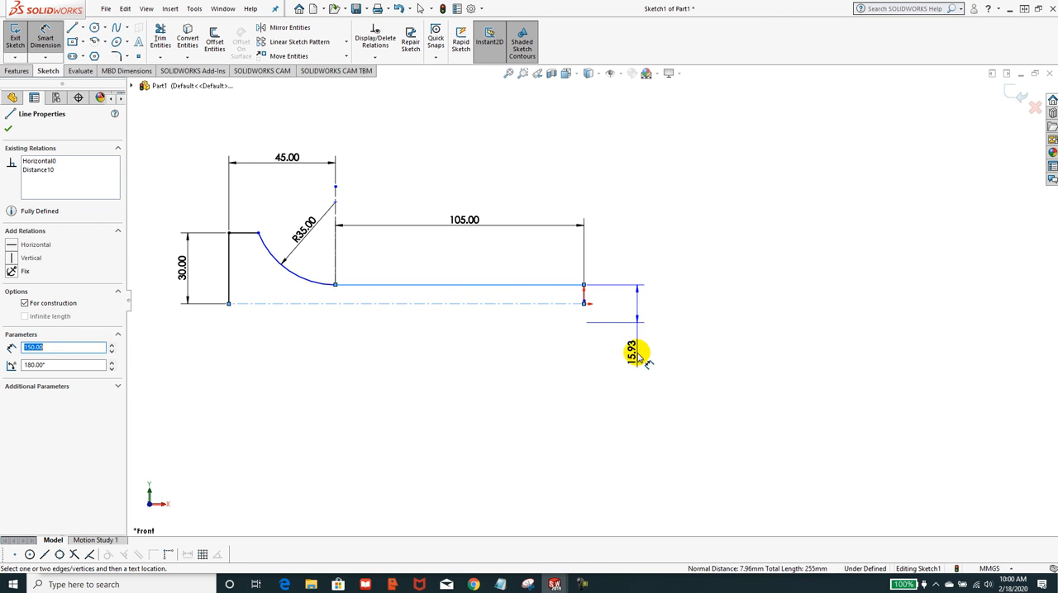
pyautogui.click(640, 357)
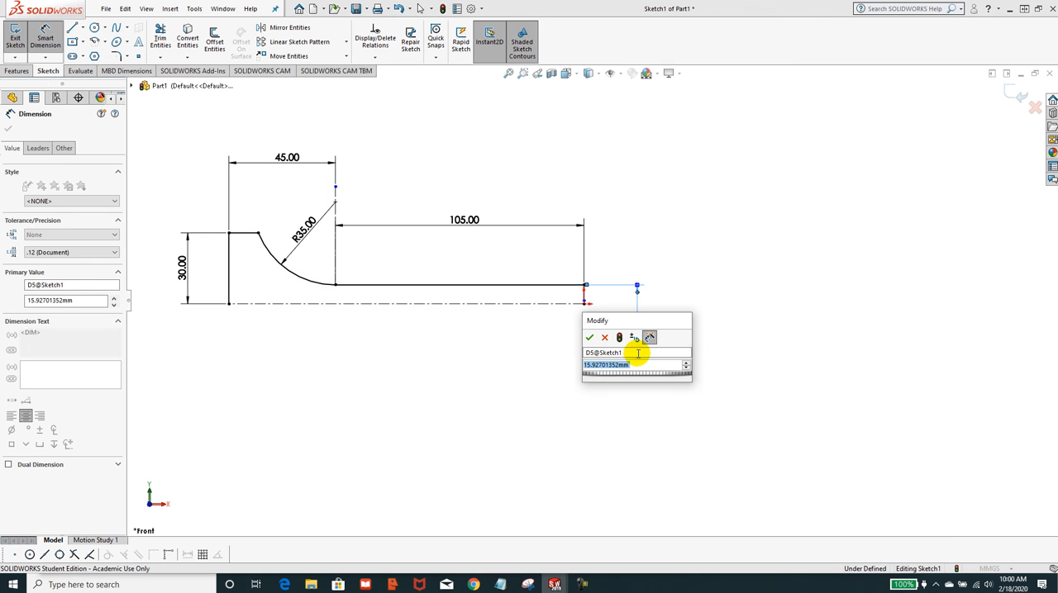
pyautogui.write('10')
pyautogui.press('Return')
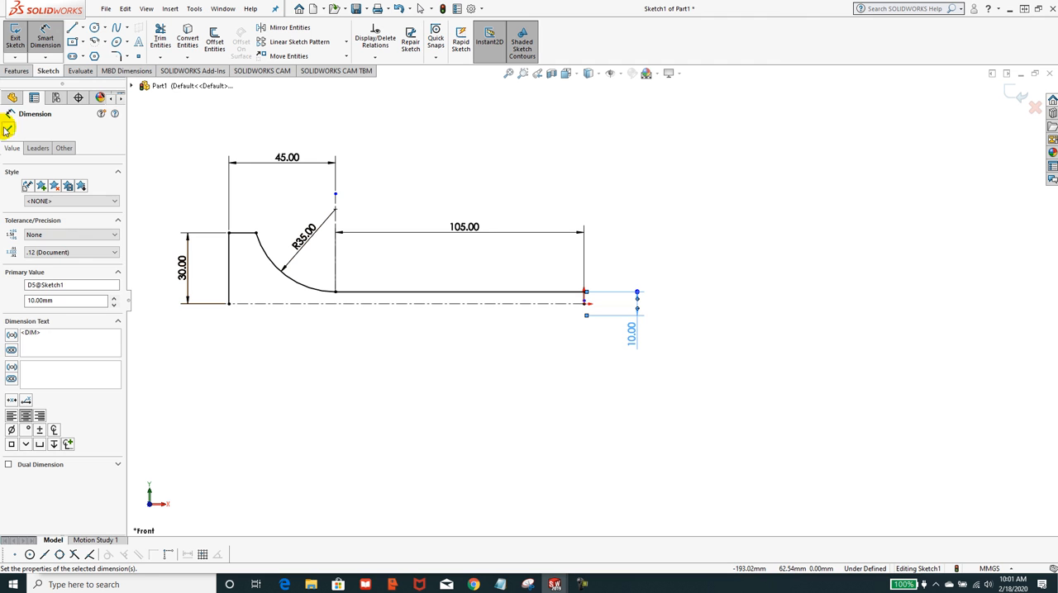
pyautogui.click(7, 130)
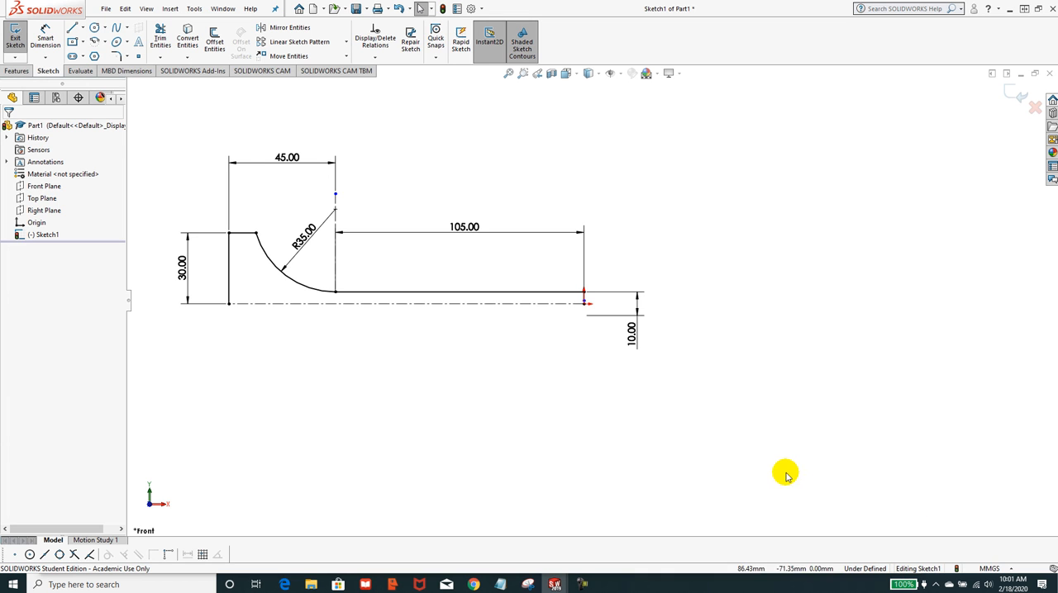
# Revolve the profile 360 degrees about the horizontal centerline, letting the open sketch be closed automatically.
pyautogui.click(15, 71)
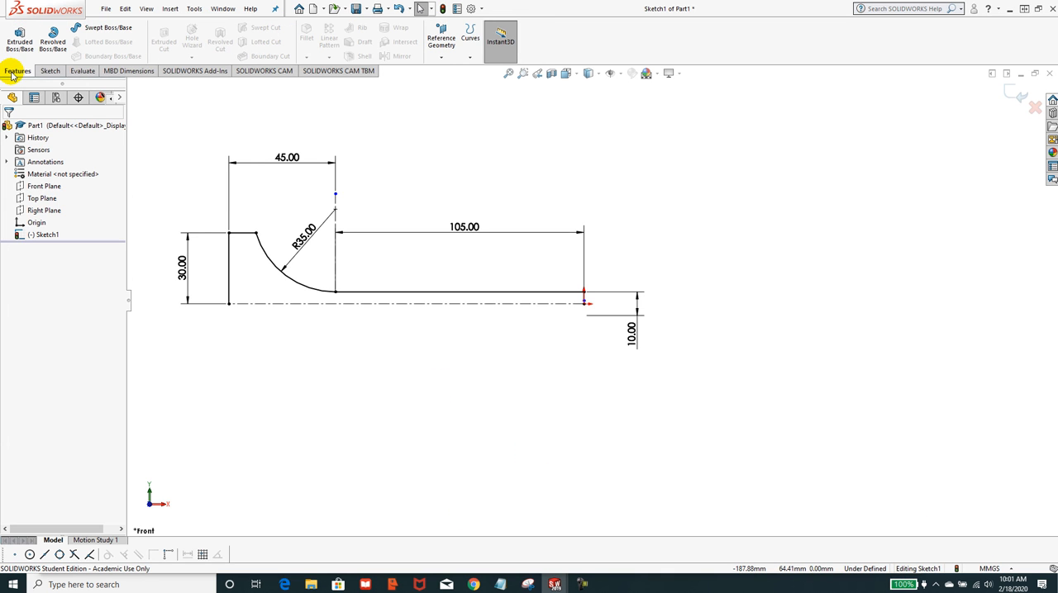
pyautogui.click(69, 42)
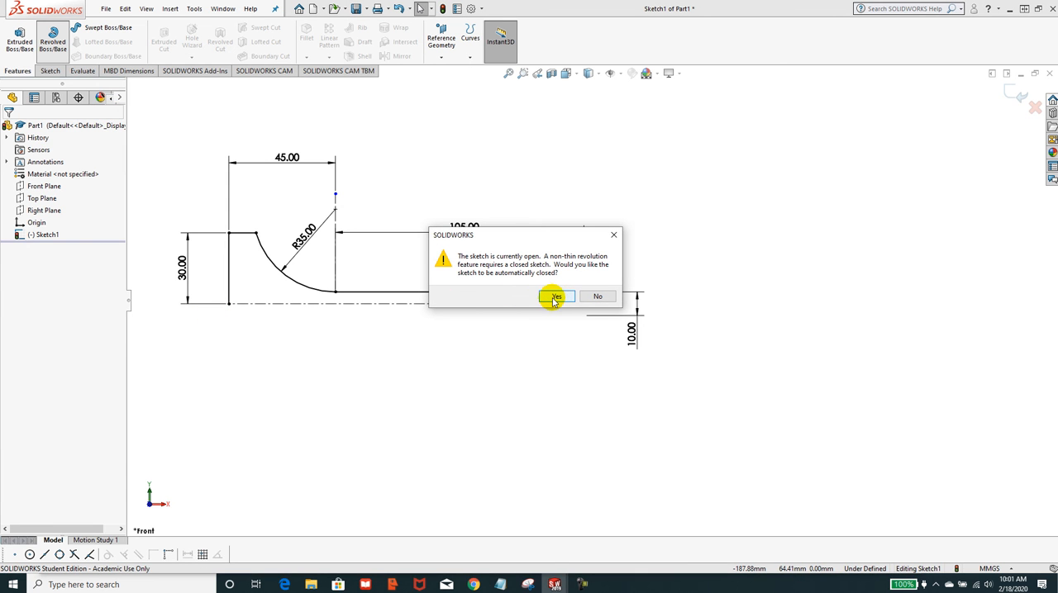
pyautogui.click(554, 298)
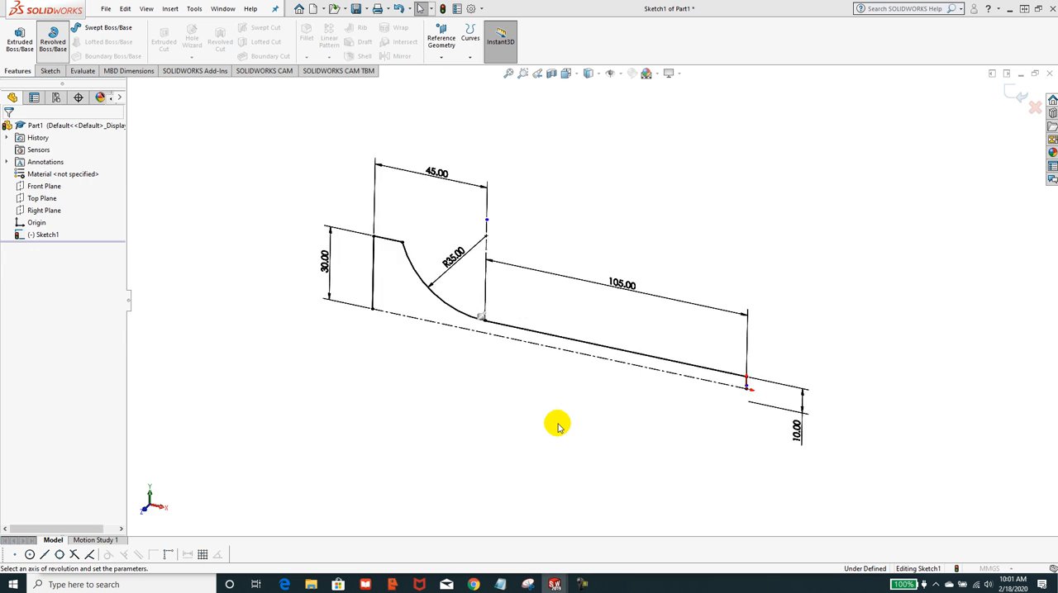
pyautogui.click(64, 163)
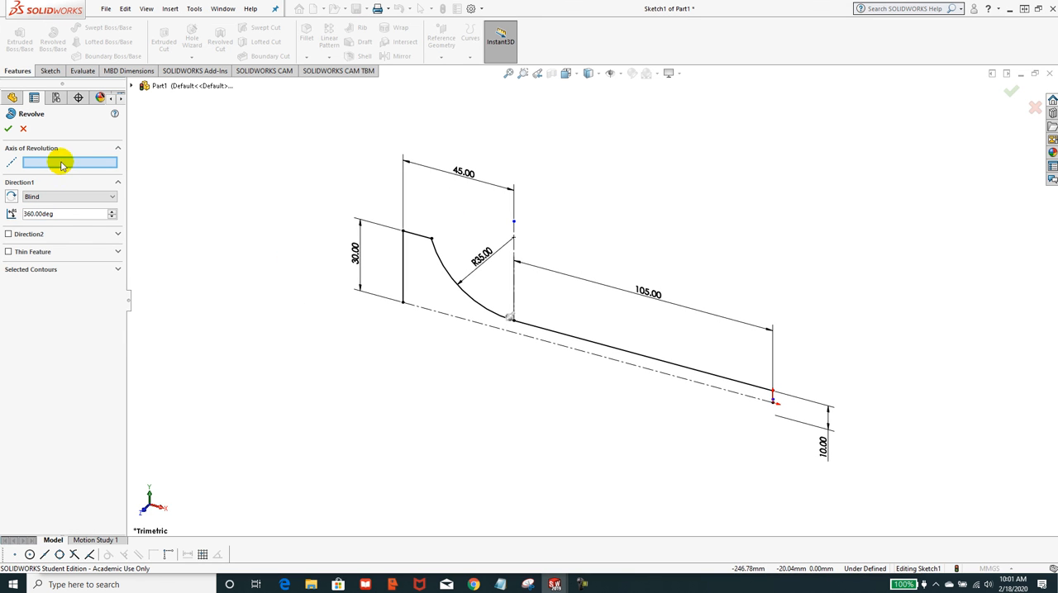
pyautogui.click(443, 317)
pyautogui.click(9, 130)
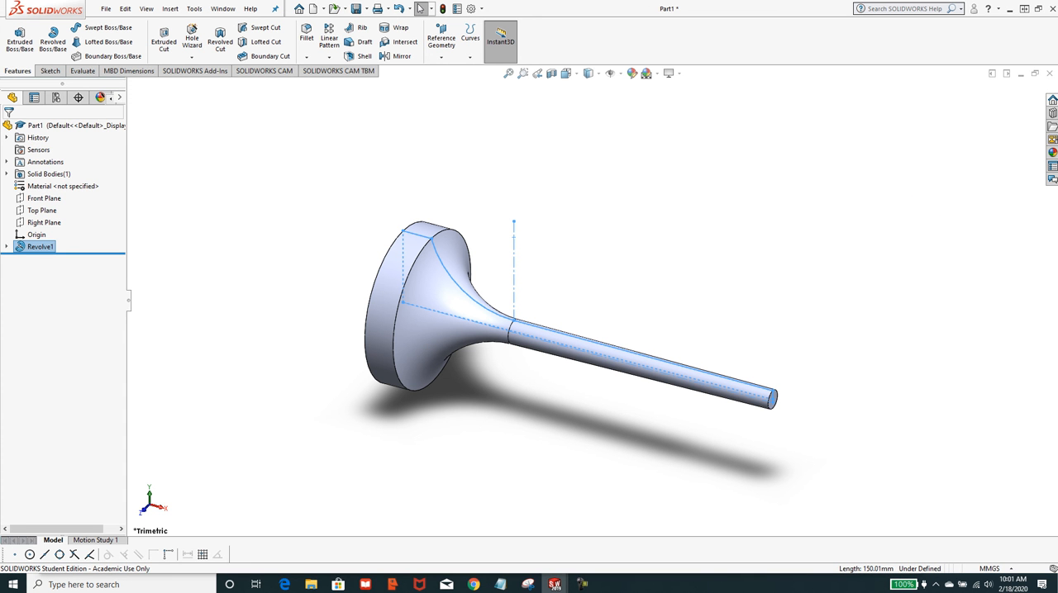
# Save the part in the CAD-230 folder under the file name JC-3B (4-2).
pyautogui.moveTo(1057, 18)
pyautogui.mouseDown()
pyautogui.moveTo(637, 19)
pyautogui.moveTo(1057, 18)
pyautogui.mouseUp()
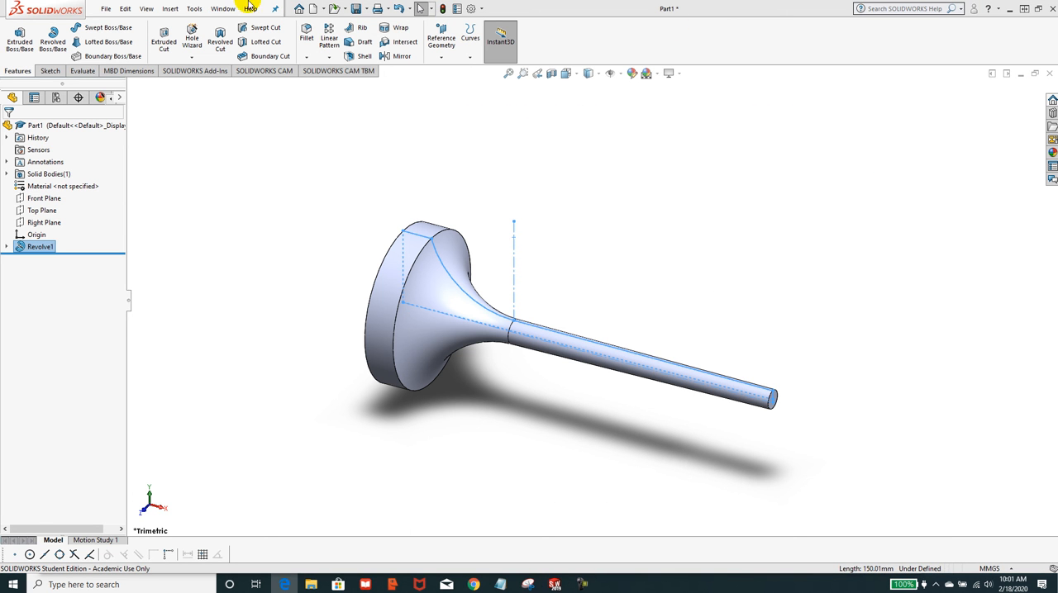
pyautogui.click(104, 10)
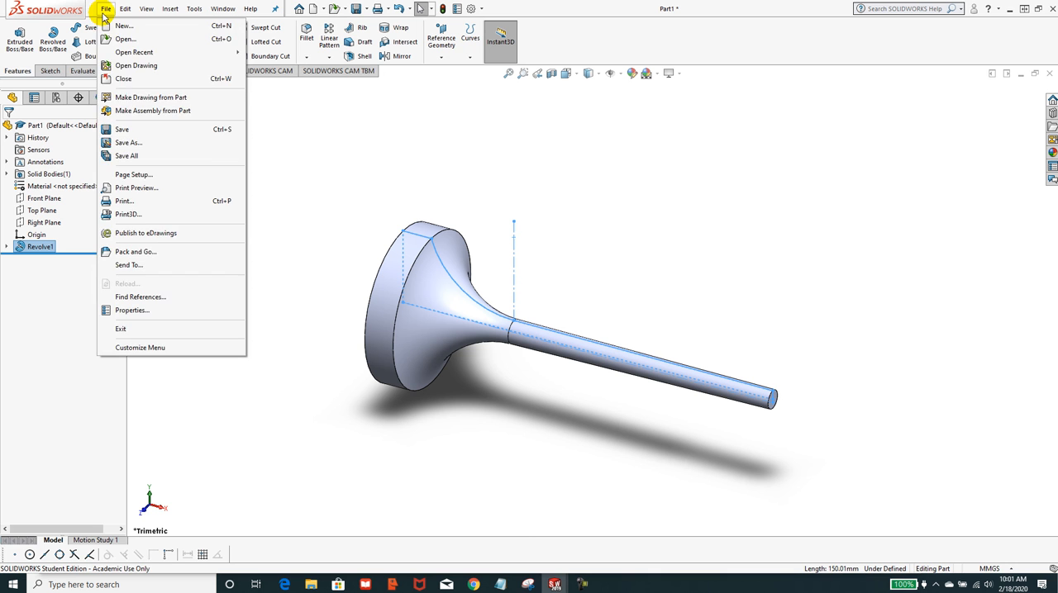
pyautogui.click(126, 144)
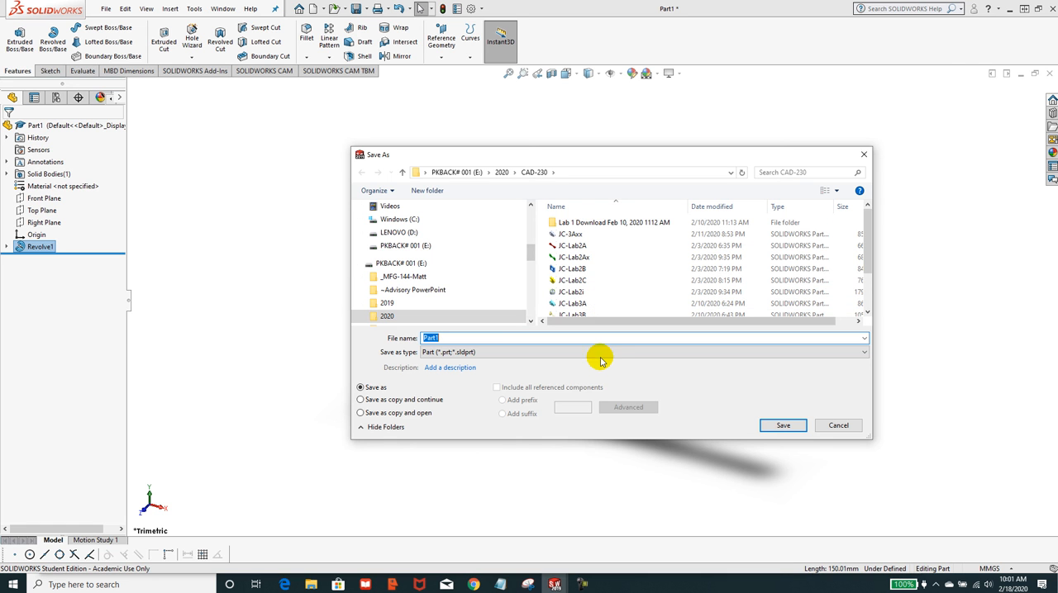
pyautogui.write('JC-3B (4-2')
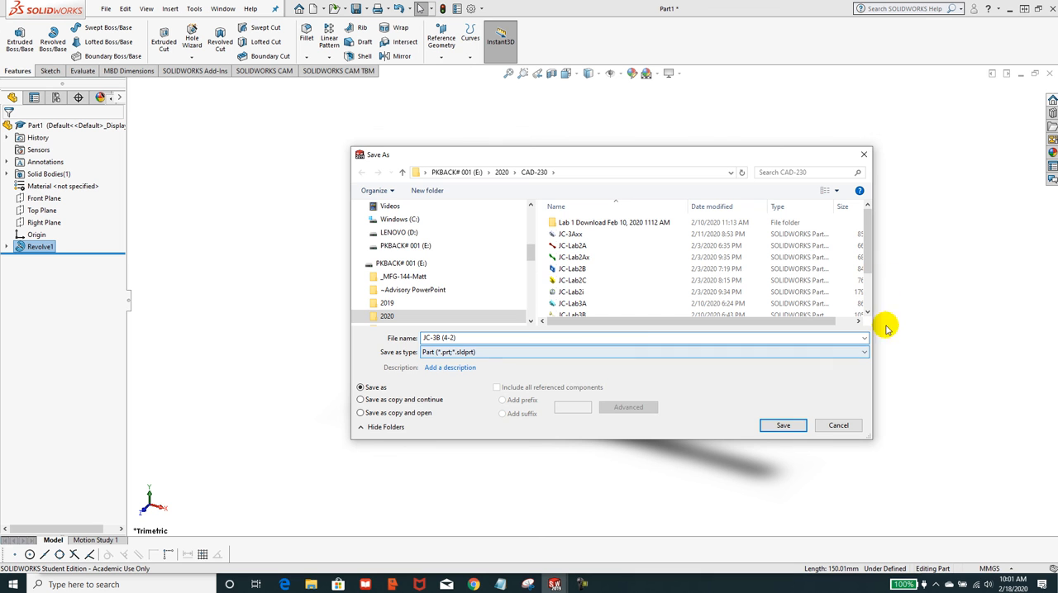
pyautogui.click(782, 424)
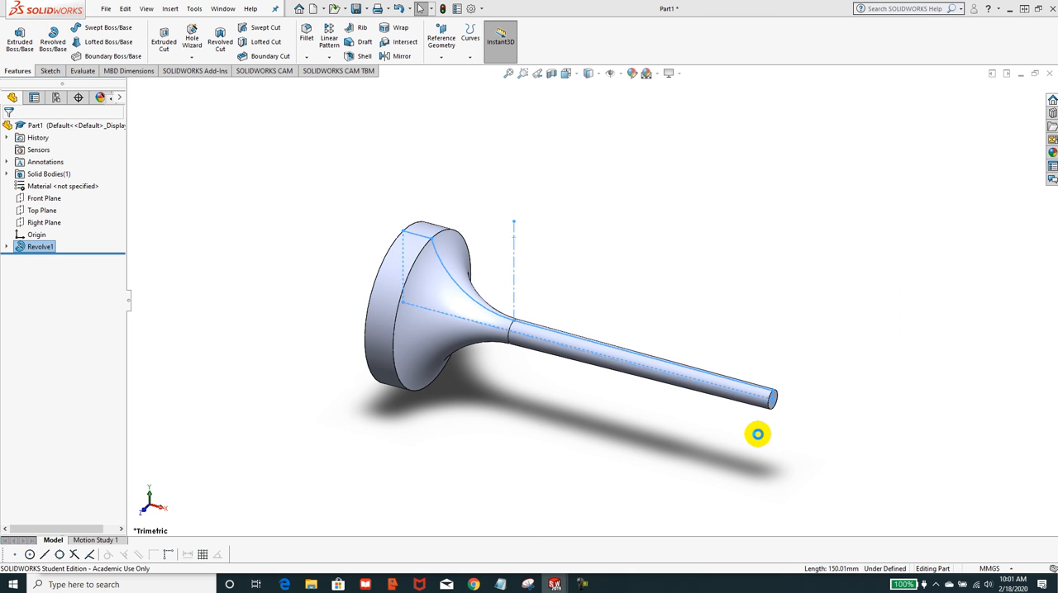